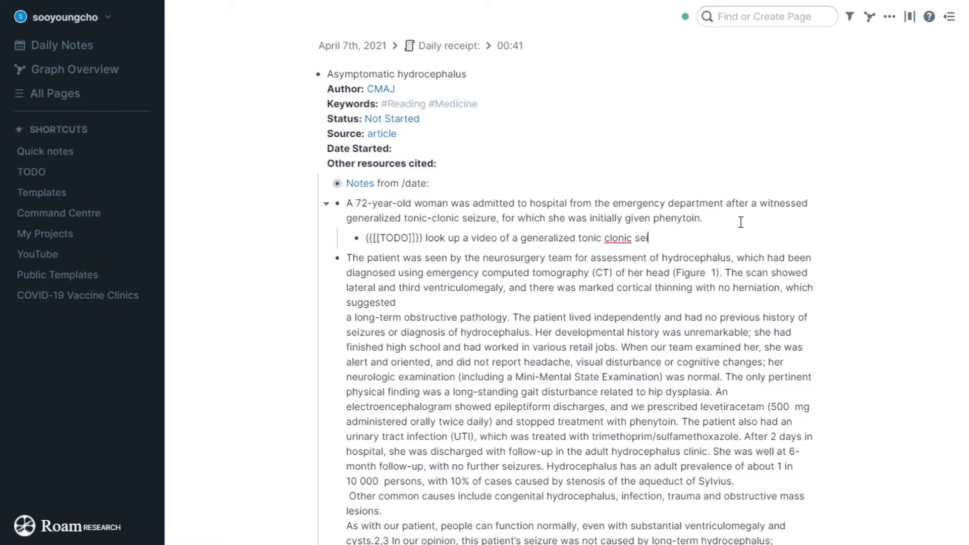
Step: Insert the Task template below the generalized tonic clonic seizure video to-do and set its do date to April 22nd, 2021
{"action": "key", "text": "shift+Return"}
{"action": "type", "text": ";;task"}
{"action": "key", "text": "Down"}
{"action": "key", "text": "Return"}
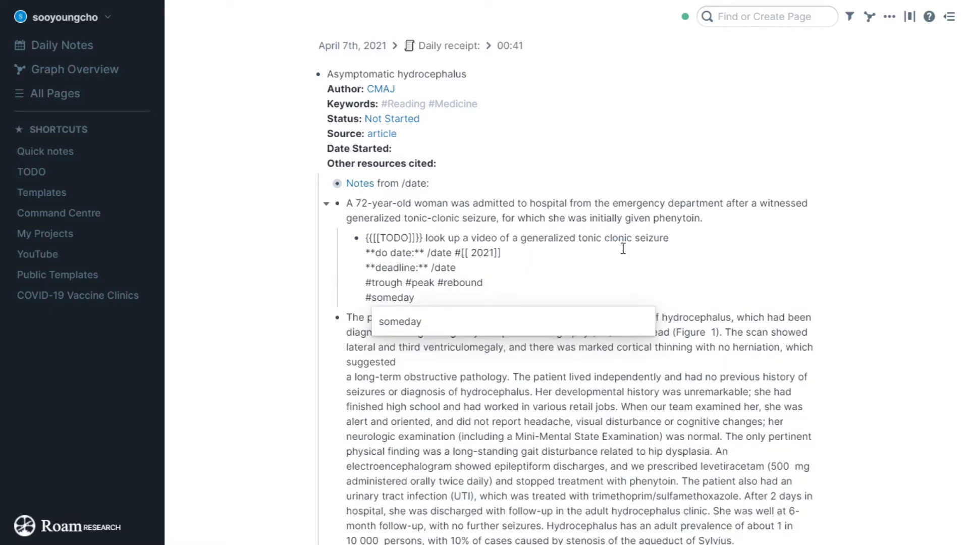
{"action": "key", "text": "Return"}
{"action": "left_click", "coordinate": [528, 303]}
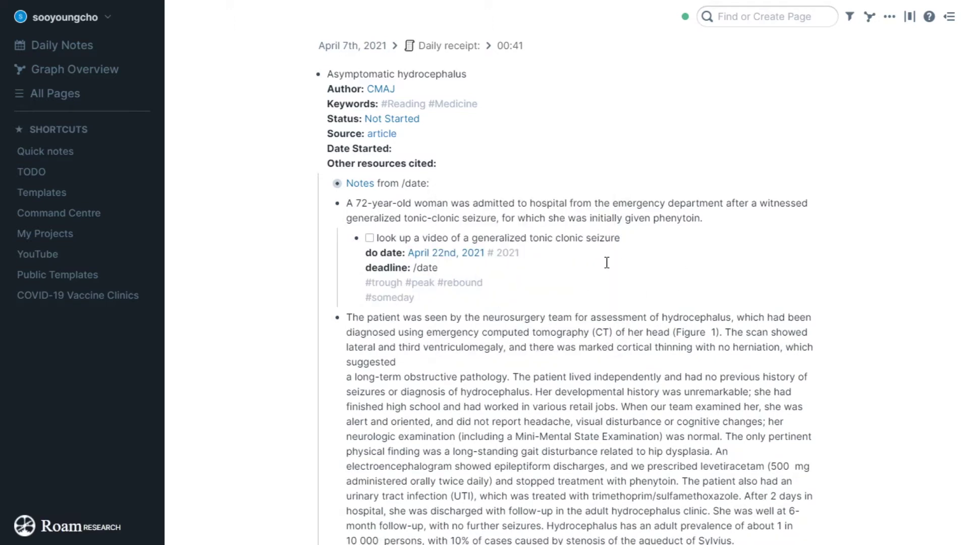
Step: Open the Asymptomatic hydrocephalus note that contains the seizure video to-do and review its title and case text
{"action": "left_click_drag", "start_coordinate": [406, 115], "coordinate": [549, 117]}
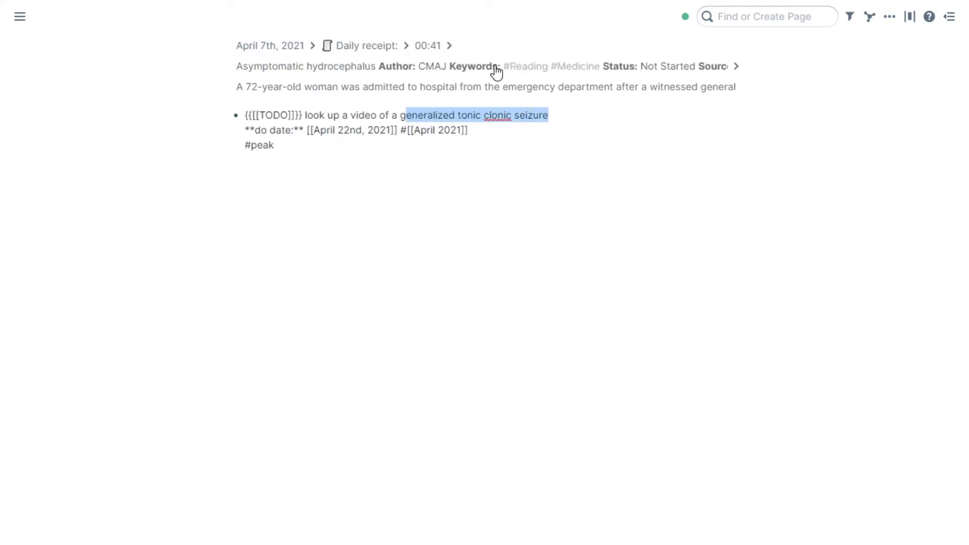
{"action": "left_click", "coordinate": [477, 73]}
{"action": "left_click_drag", "start_coordinate": [257, 74], "coordinate": [397, 74]}
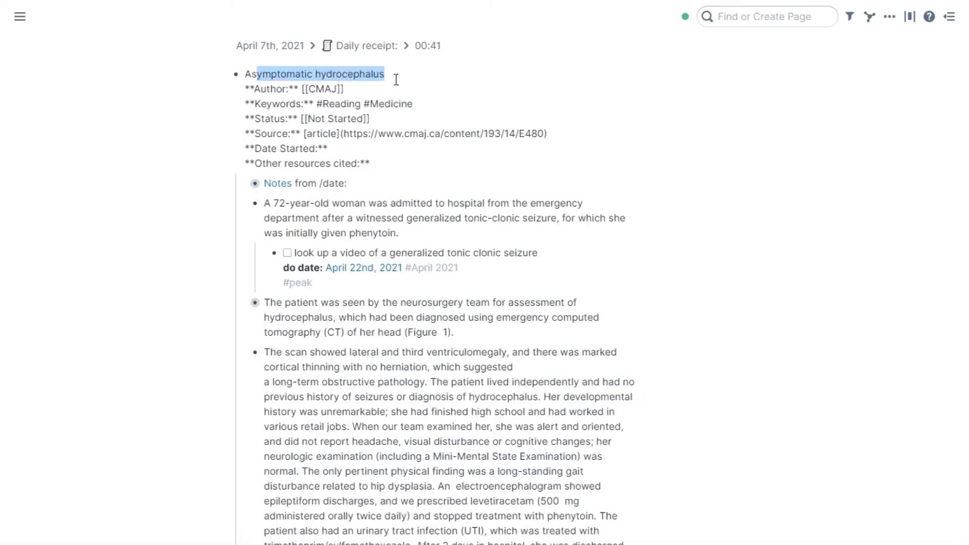
{"action": "left_click_drag", "start_coordinate": [289, 205], "coordinate": [530, 404]}
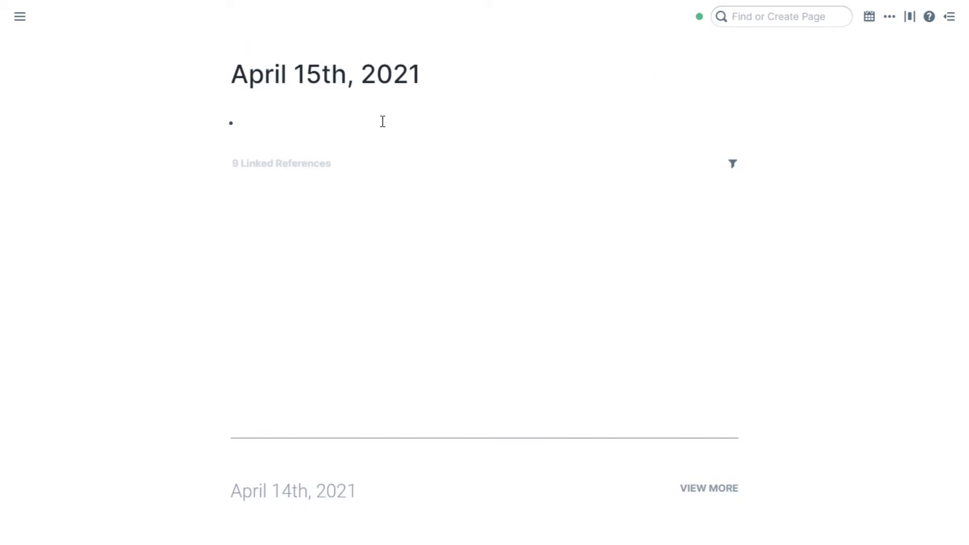
Step: Insert the Daily Notes Template on the April 15th, 2021 page and select its Top 3 Tasks of the Day heading
{"action": "type", "text": ";;dai"}
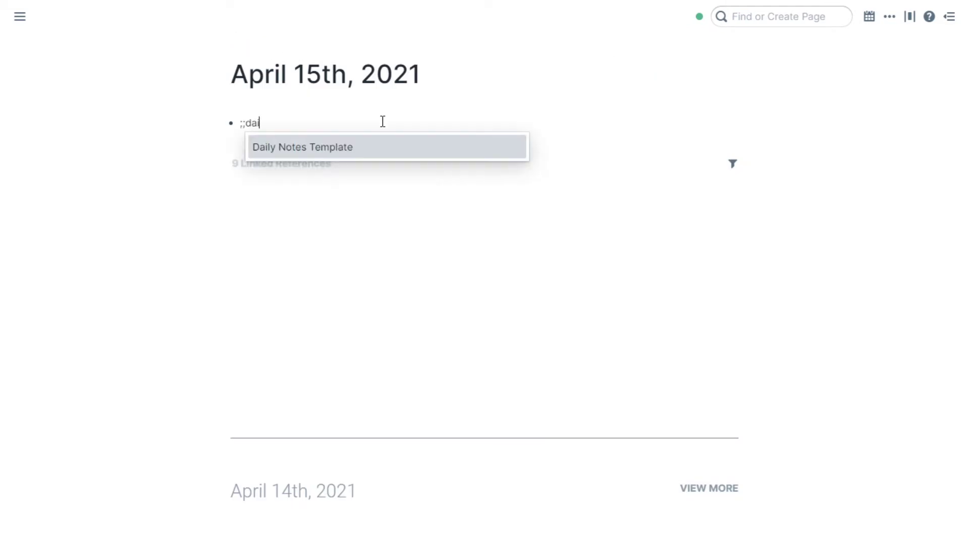
{"action": "key", "text": "Return"}
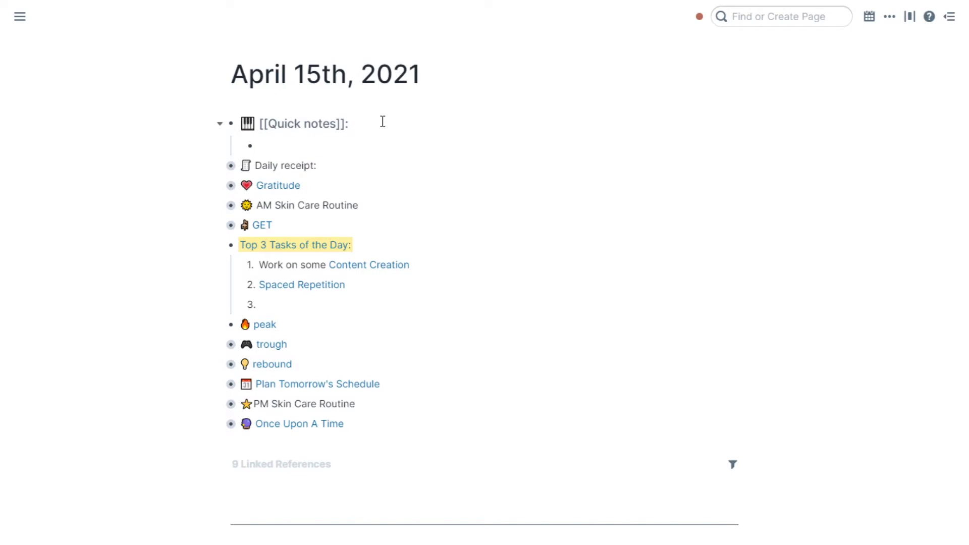
{"action": "left_click", "coordinate": [365, 240]}
{"action": "left_click_drag", "start_coordinate": [250, 245], "coordinate": [400, 246]}
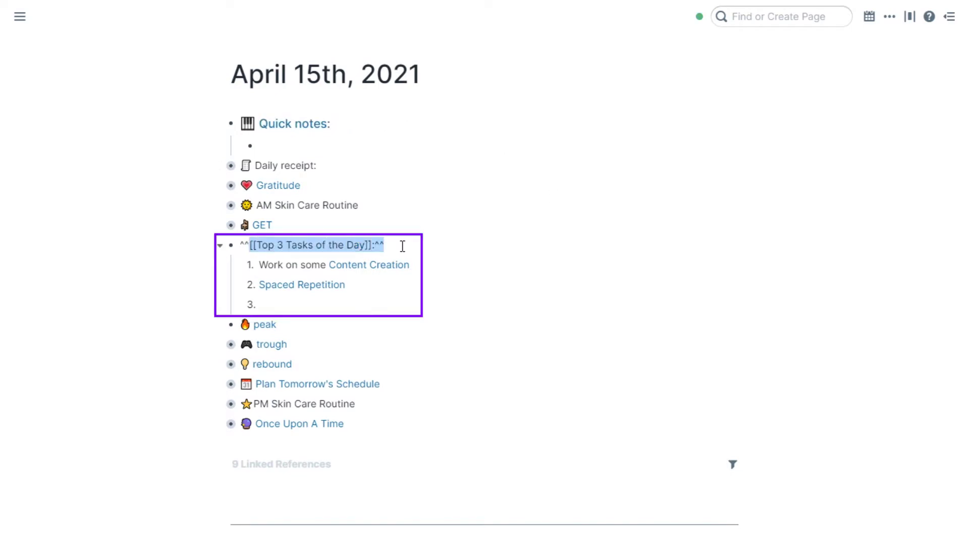
Step: Find the TODO page and open its filtered references alongside the April 15th daily note
{"action": "left_click", "coordinate": [784, 25]}
{"action": "type", "text": "todo"}
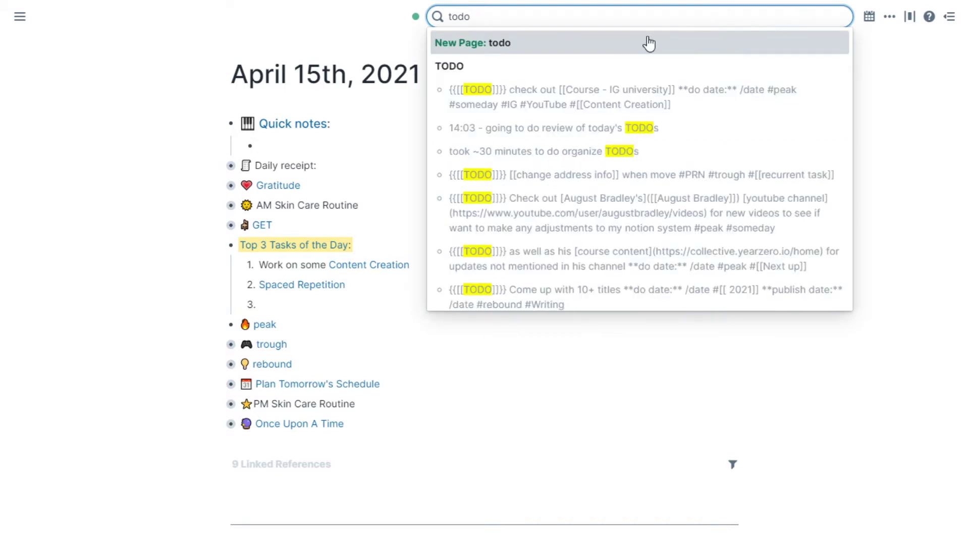
{"action": "left_click", "coordinate": [533, 62], "text": "shift"}
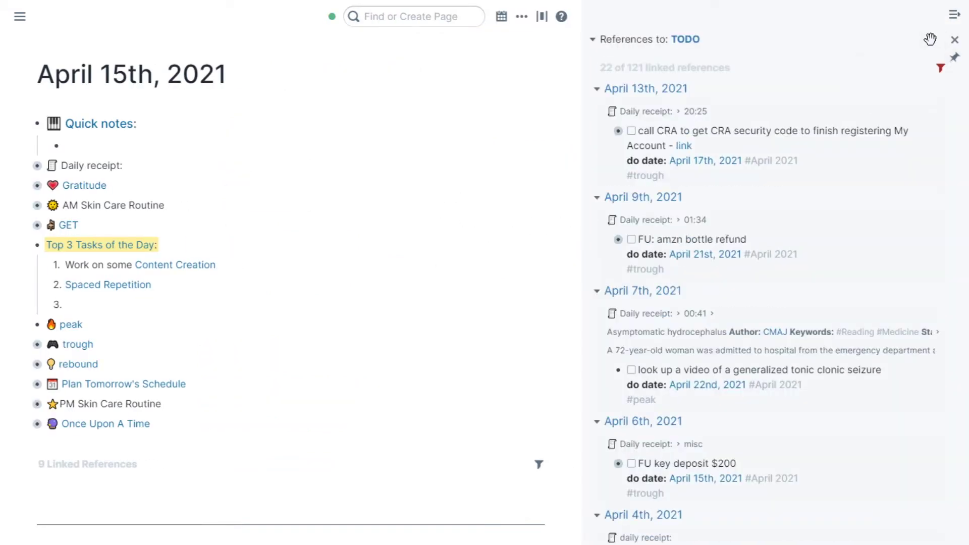
Step: Copy the "FU key deposit $200" task from the TODO references into item 3 of Top 3 Tasks of the Day
{"action": "scroll", "coordinate": [809, 83], "scroll_direction": "down", "scroll_amount": 5}
{"action": "left_click_drag", "start_coordinate": [611, 183], "coordinate": [141, 313]}
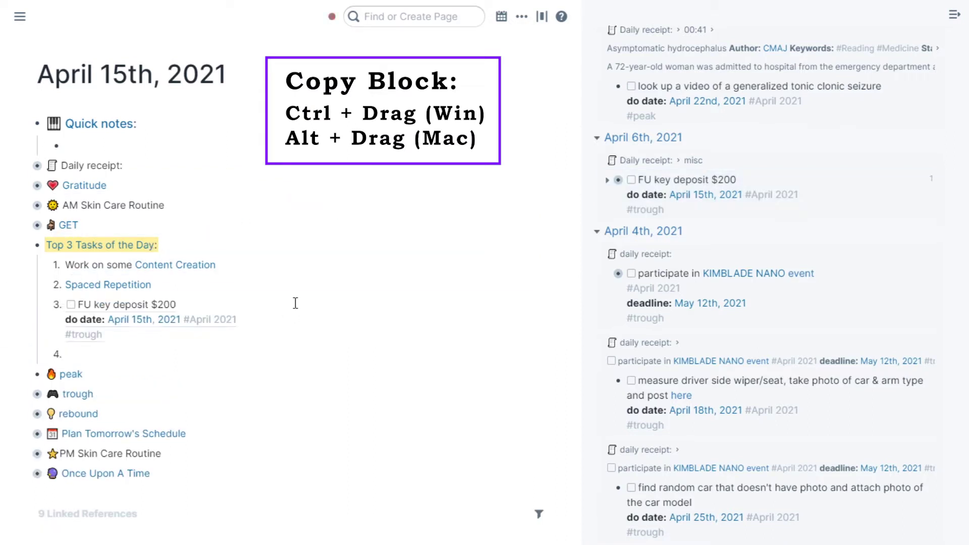
{"action": "scroll", "coordinate": [804, 251], "scroll_direction": "down", "scroll_amount": 1}
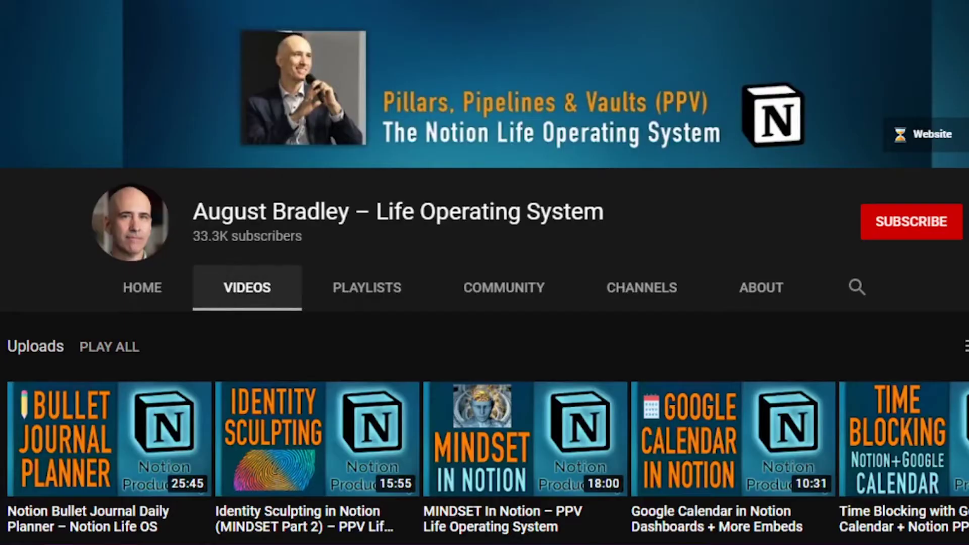
Step: Browse the uploaded videos on the Life Operating System YouTube channel
{"action": "scroll", "coordinate": [484, 283], "scroll_direction": "down", "scroll_amount": 5}
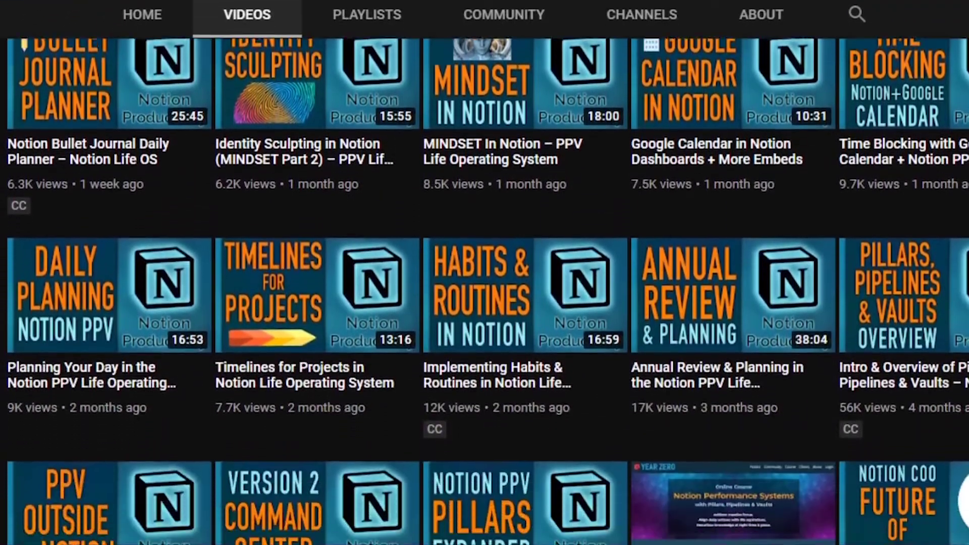
{"action": "scroll", "coordinate": [485, 282], "scroll_direction": "down", "scroll_amount": 4}
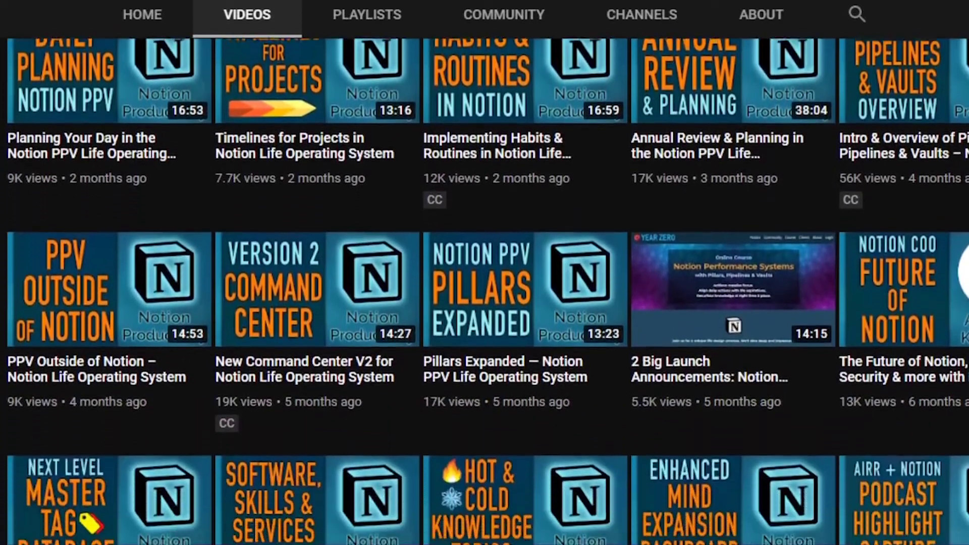
{"action": "scroll", "coordinate": [485, 282], "scroll_direction": "down", "scroll_amount": 6}
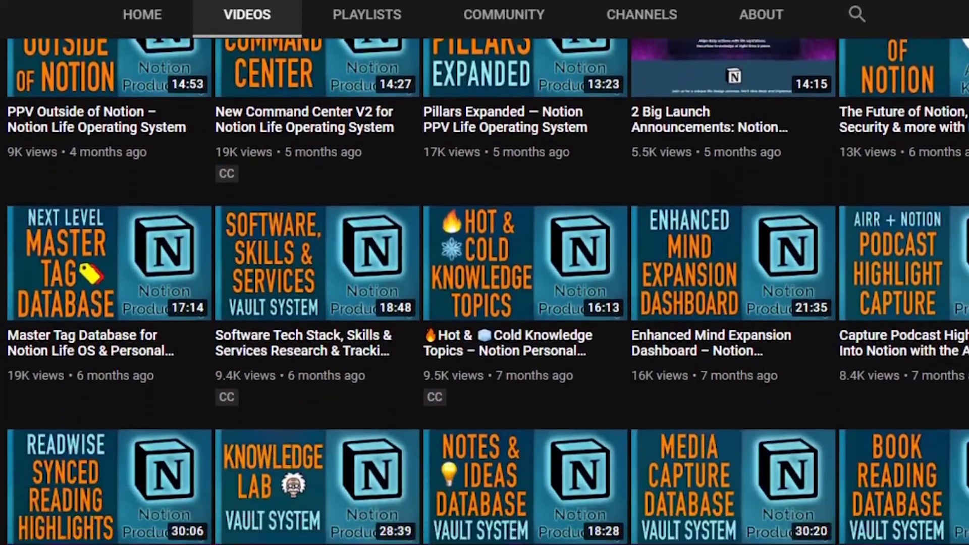
{"action": "scroll", "coordinate": [484, 282], "scroll_direction": "down", "scroll_amount": 4}
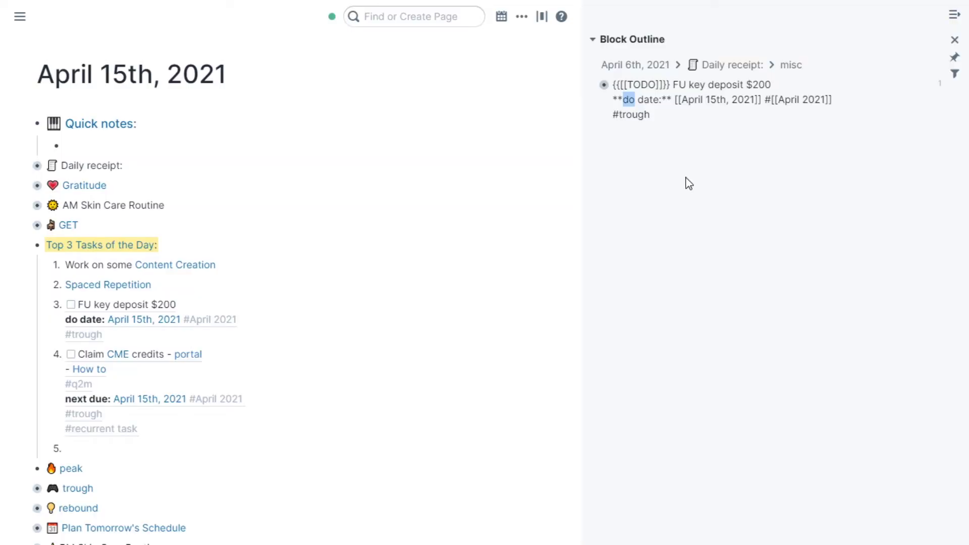
Step: Reorder the Top 3 Tasks list, moving Claim CME credits up to third place and FU key deposit $200 to first
{"action": "left_click_drag", "start_coordinate": [54, 354], "coordinate": [53, 308]}
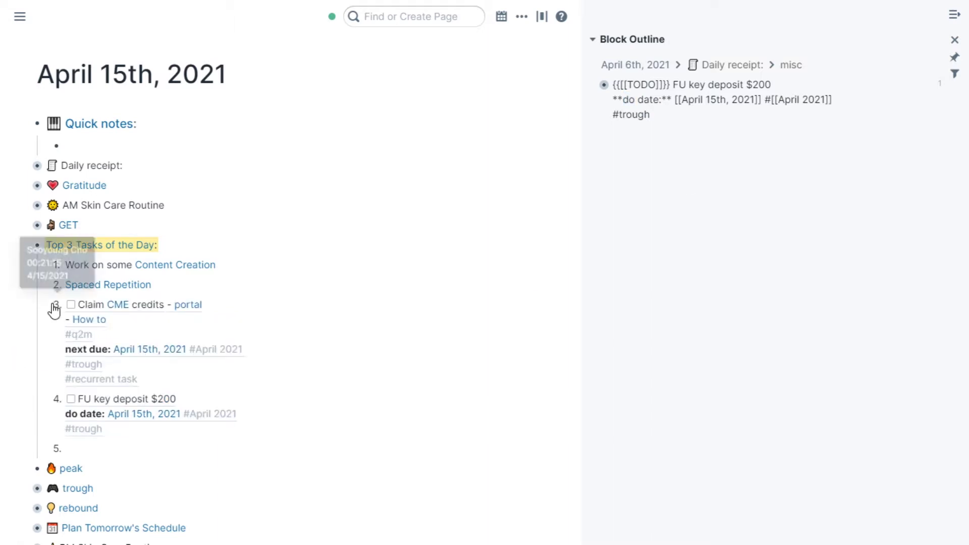
{"action": "left_click_drag", "start_coordinate": [70, 409], "coordinate": [56, 264]}
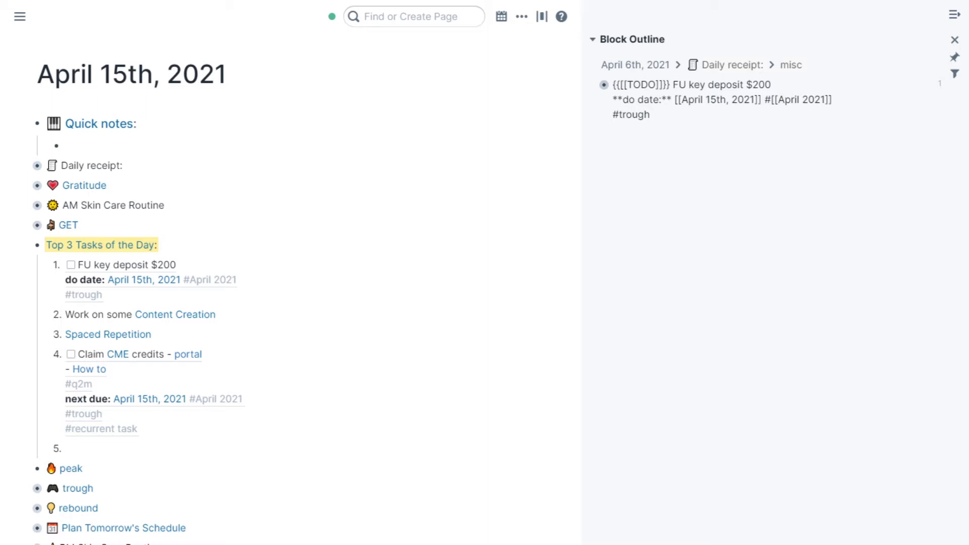
{"action": "scroll", "coordinate": [56, 287], "scroll_direction": "down", "scroll_amount": 2}
{"action": "left_click_drag", "start_coordinate": [57, 292], "coordinate": [55, 428]}
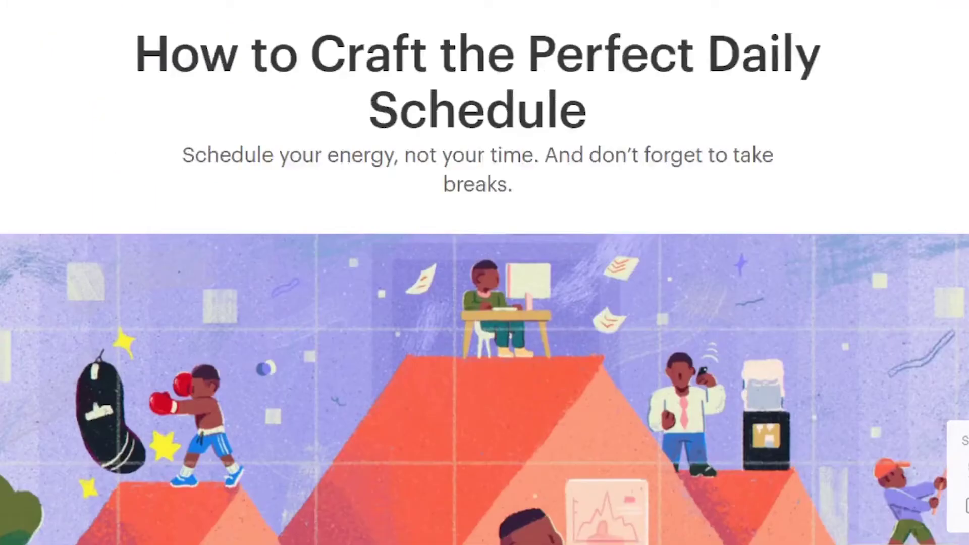
Step: Look through the article "How to Craft the Perfect Daily Schedule"
{"action": "scroll", "coordinate": [484, 273], "scroll_direction": "down", "scroll_amount": 15}
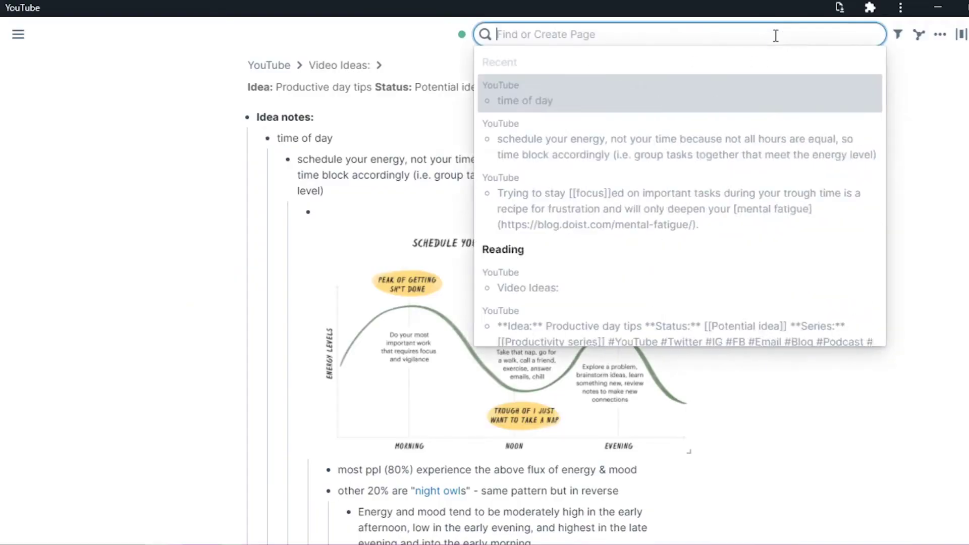
Step: Create a new page named "demo templates page", add it to the shortcuts and check the shortcut list
{"action": "type", "text": "demo templates page"}
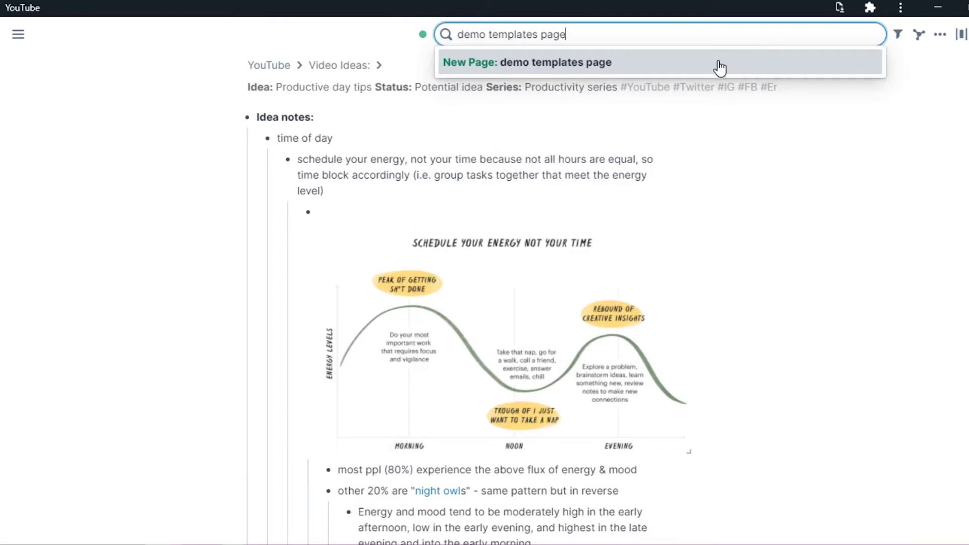
{"action": "left_click", "coordinate": [701, 69]}
{"action": "left_click", "coordinate": [939, 34]}
{"action": "left_click", "coordinate": [889, 69]}
{"action": "left_click", "coordinate": [18, 34]}
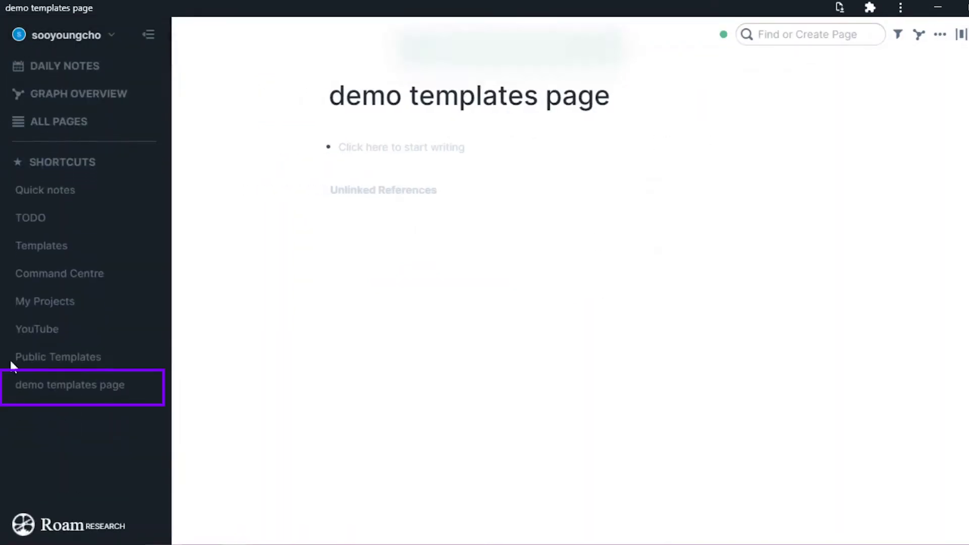
{"action": "left_click", "coordinate": [147, 35]}
Step: Write the block "template title #roam/templates" on the demo templates page and add an empty nested block beneath it
{"action": "left_click", "coordinate": [311, 146]}
{"action": "type", "text": "templa"}
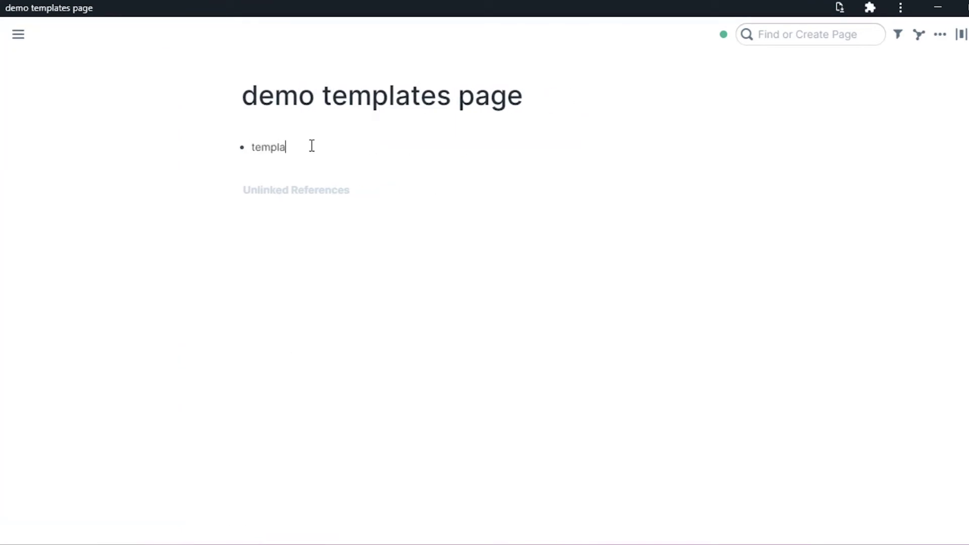
{"action": "type", "text": "te title #roam/"}
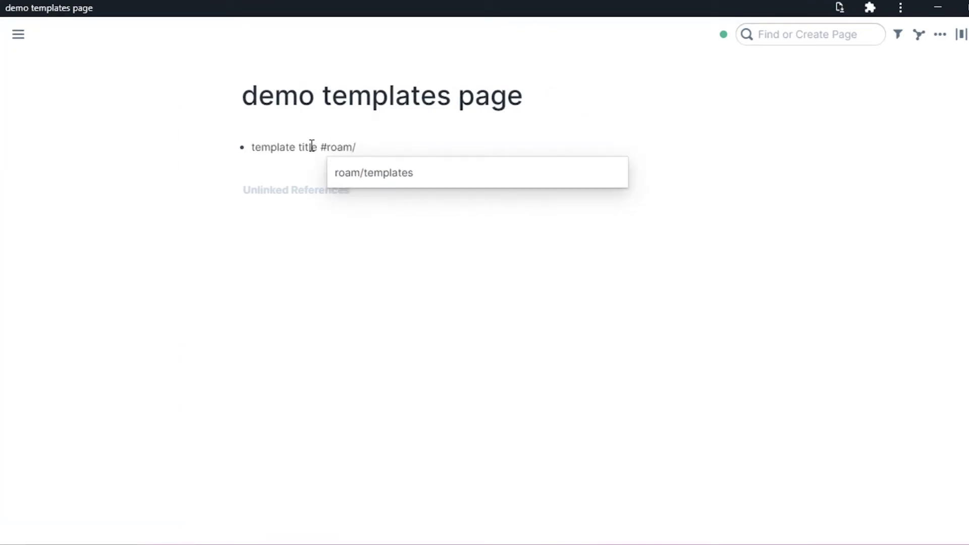
{"action": "key", "text": "Return"}
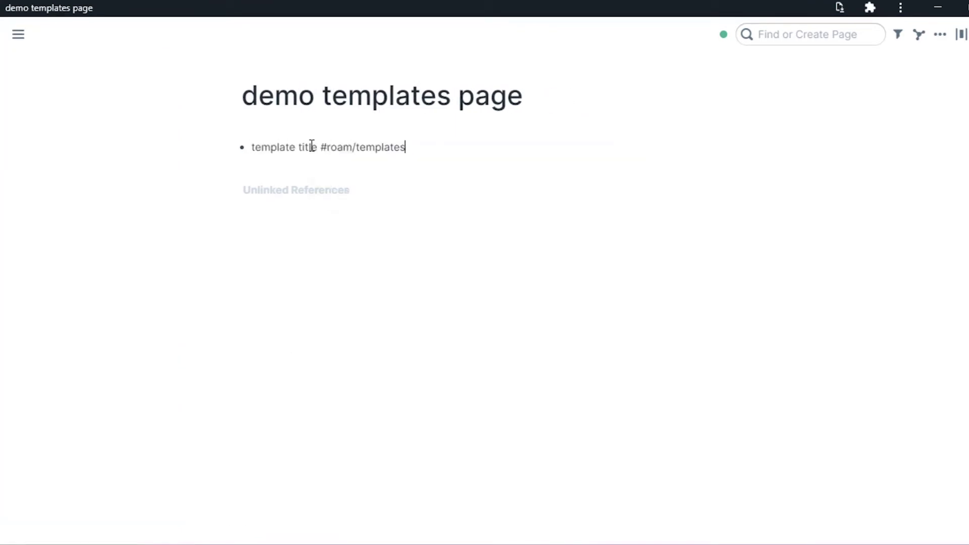
{"action": "key", "text": "Return"}
{"action": "key", "text": "Tab"}
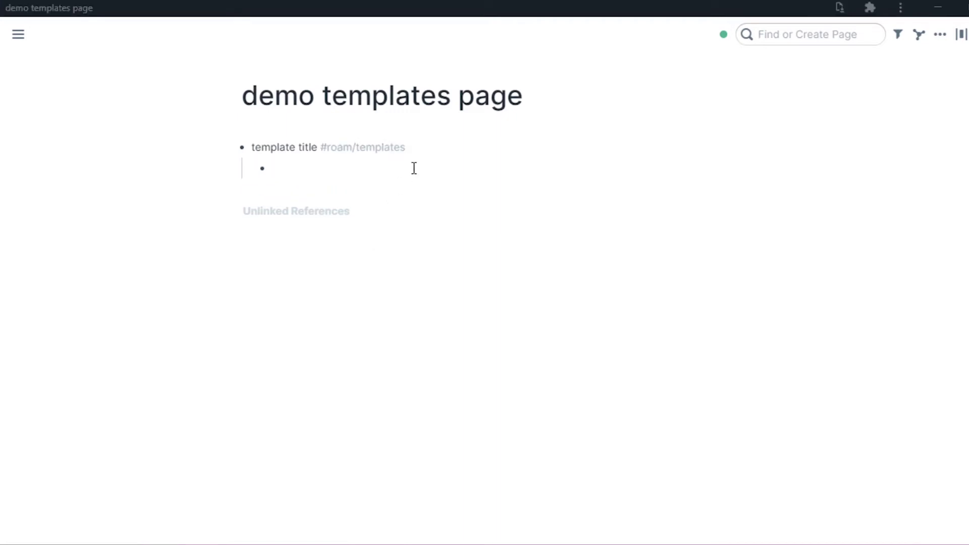
Step: Insert the Task template into the nested block under the template title
{"action": "type", "text": ";;task"}
{"action": "key", "text": "Down"}
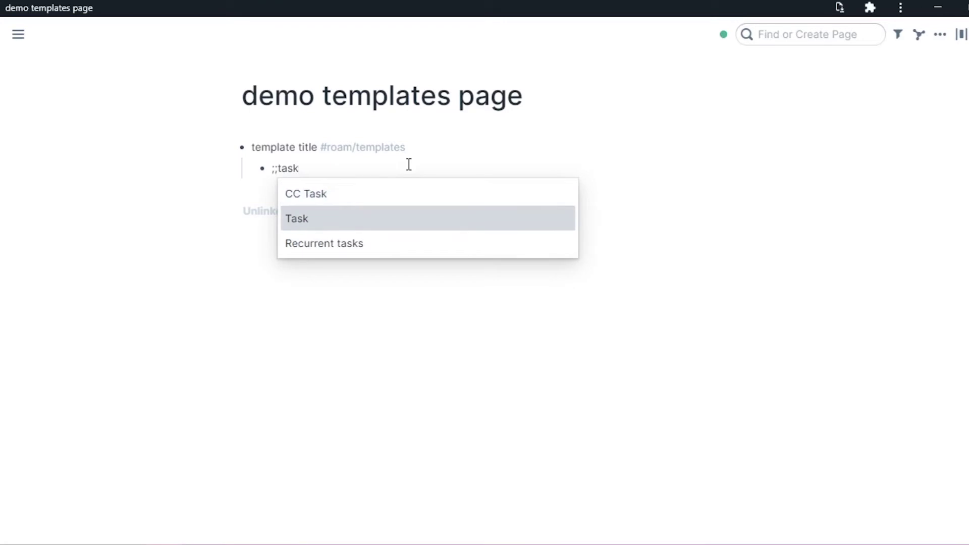
{"action": "key", "text": "Return"}
{"action": "key", "text": "Escape"}
Step: Replace the /date placeholder of the do date with April 21st, 2021
{"action": "left_click", "coordinate": [384, 174]}
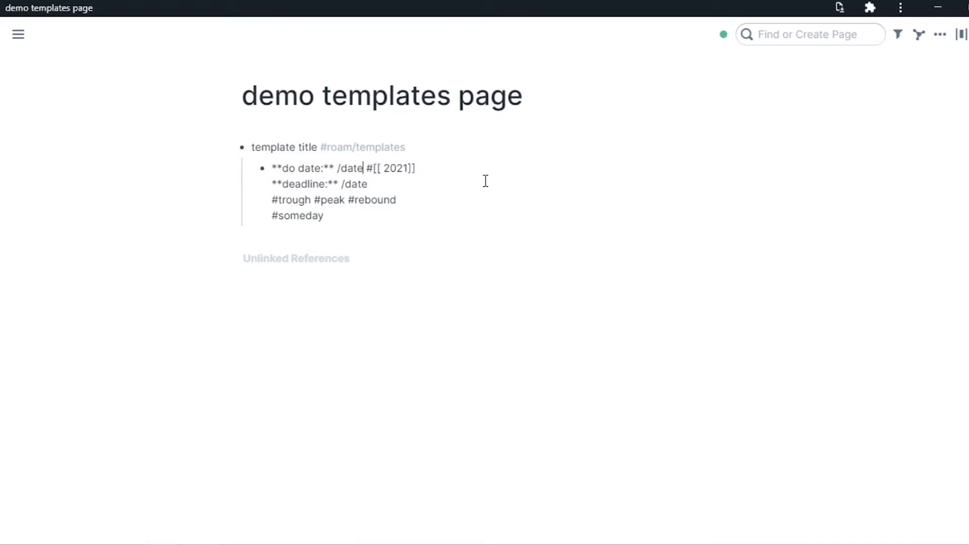
{"action": "key", "text": "BackSpace"}
{"action": "key", "text": "Return"}
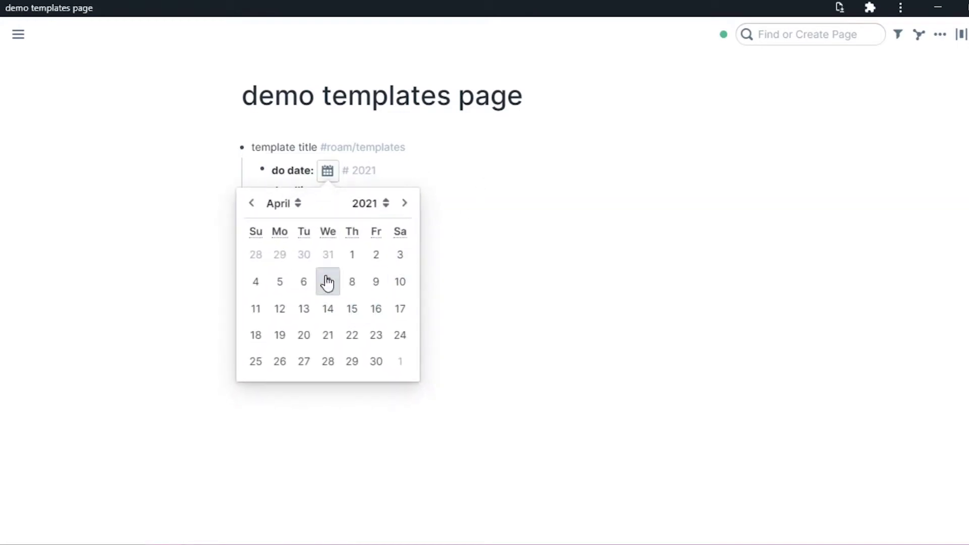
{"action": "left_click", "coordinate": [329, 335]}
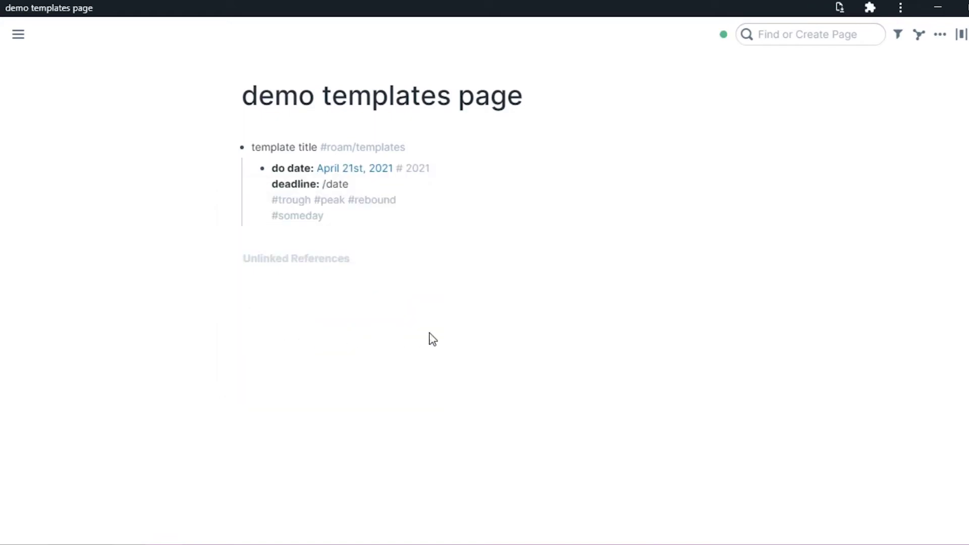
Step: Complete the month tag beside the do date as #[[April 2021]]
{"action": "left_click", "coordinate": [503, 176]}
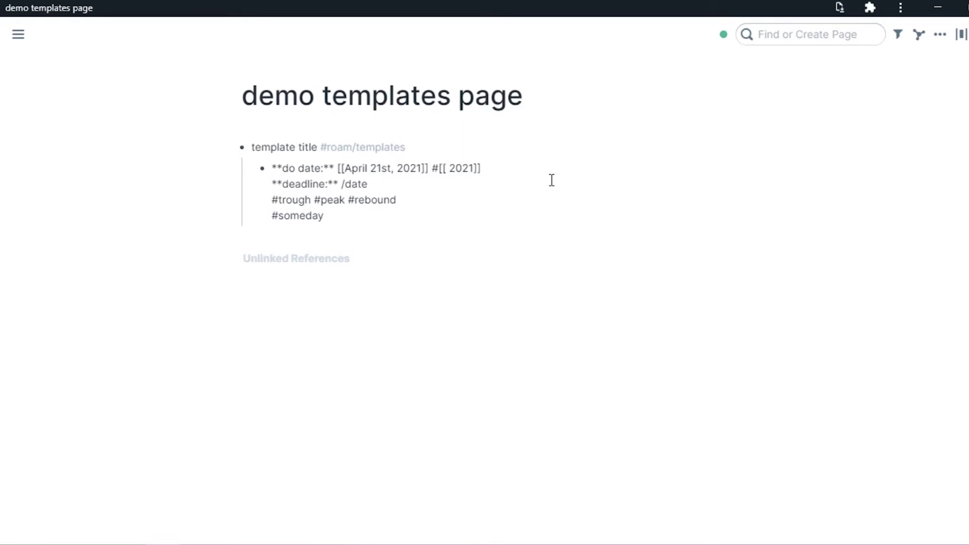
{"action": "key", "text": "Left"}
{"action": "key", "text": "Left"}
{"action": "key", "text": "Left"}
{"action": "key", "text": "Left"}
{"action": "key", "text": "Left"}
{"action": "key", "text": "Left"}
{"action": "key", "text": "Left"}
{"action": "type", "text": "April"}
{"action": "key", "text": "Return"}
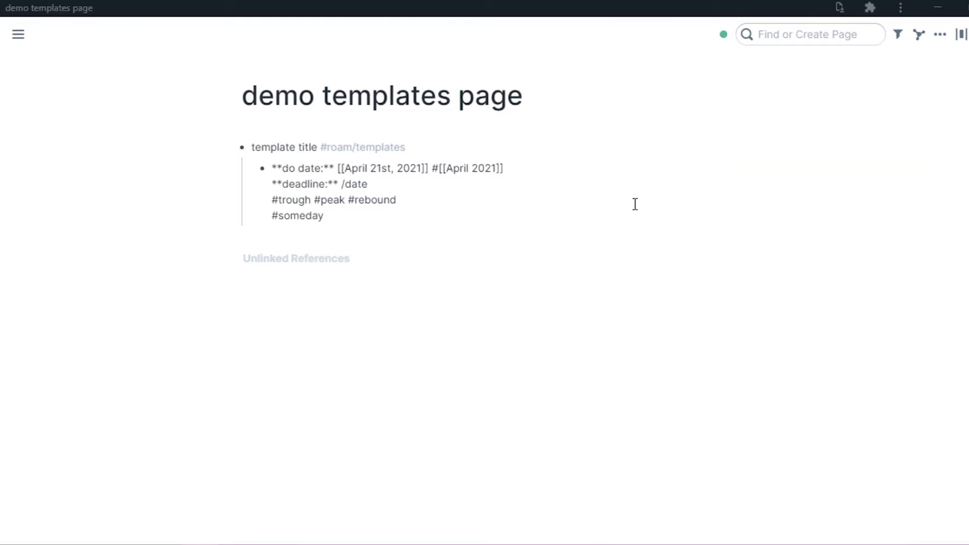
{"action": "left_click", "coordinate": [655, 194]}
{"action": "left_click", "coordinate": [734, 180]}
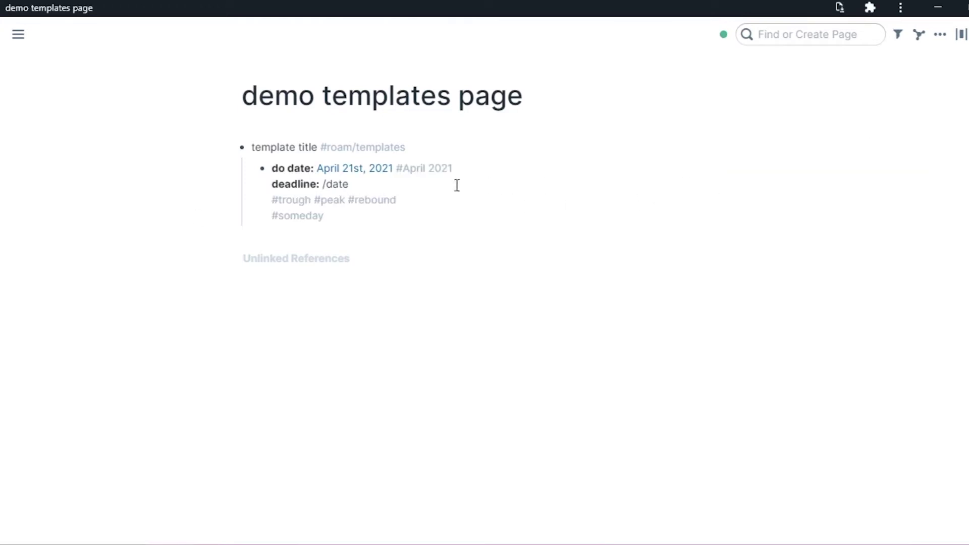
Step: Replace the /date placeholder of the deadline with April 30th, 2021
{"action": "left_click", "coordinate": [400, 182]}
{"action": "key", "text": "Return"}
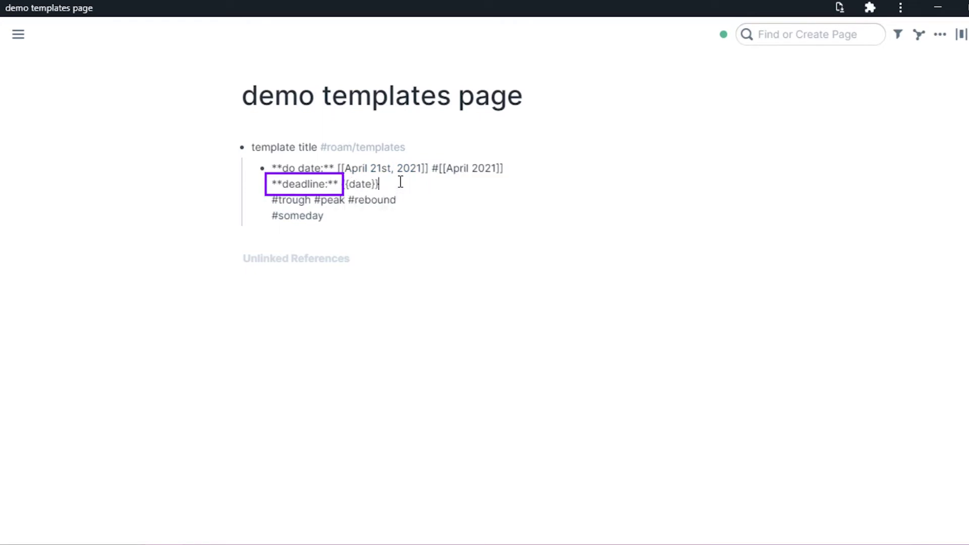
{"action": "left_click", "coordinate": [382, 377]}
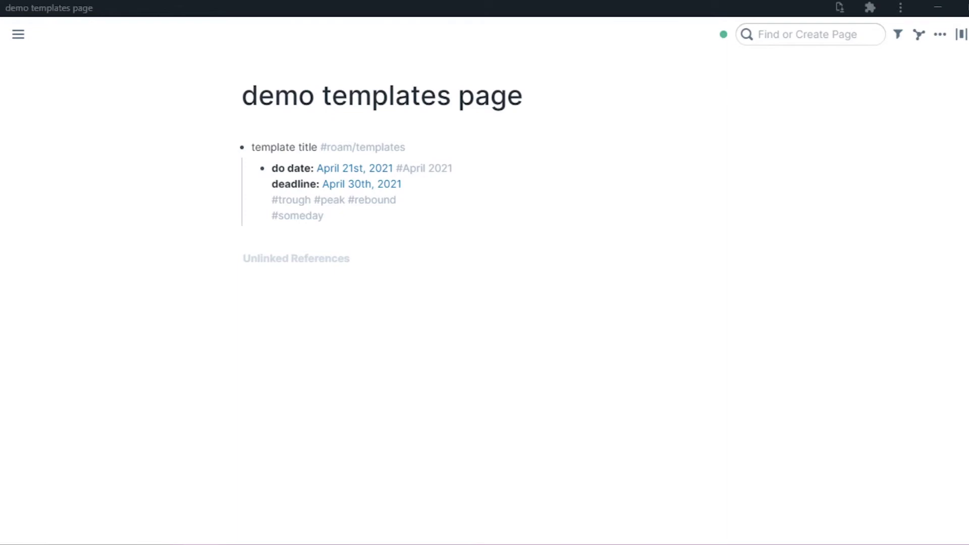
Step: Remove the #trough and #rebound tags from the nested task block, keeping #peak
{"action": "left_click", "coordinate": [461, 199]}
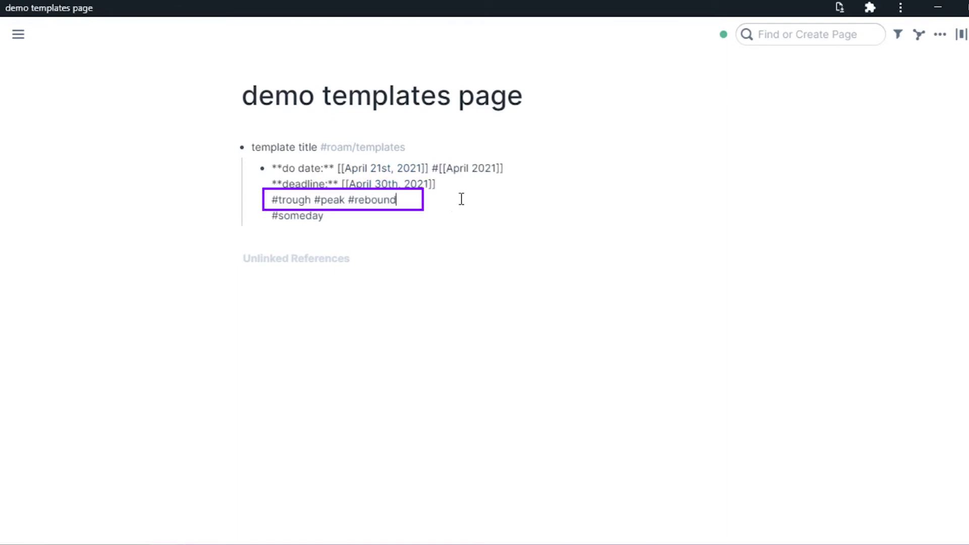
{"action": "left_click_drag", "start_coordinate": [273, 200], "coordinate": [309, 199]}
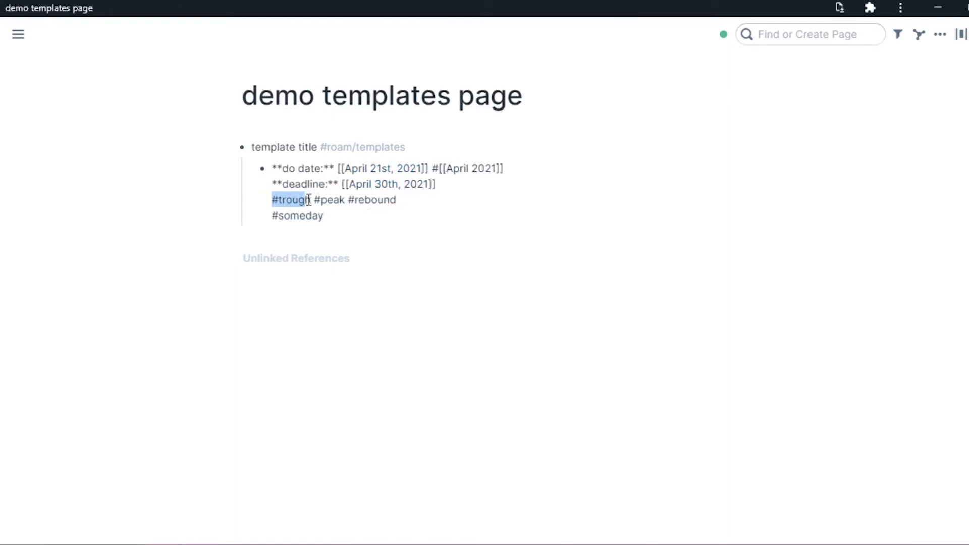
{"action": "key", "text": "BackSpace"}
{"action": "double_click", "coordinate": [316, 199]}
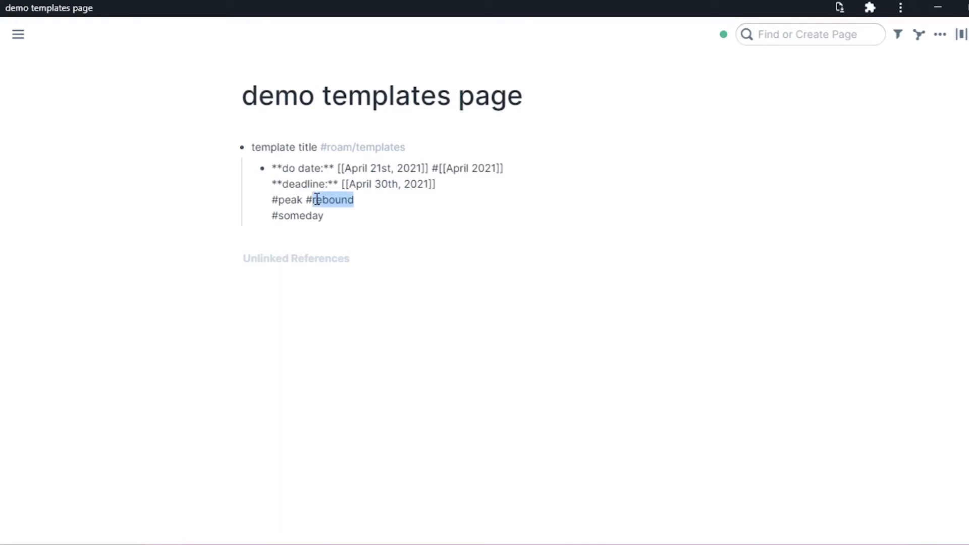
{"action": "key", "text": "BackSpace"}
{"action": "double_click", "coordinate": [299, 217]}
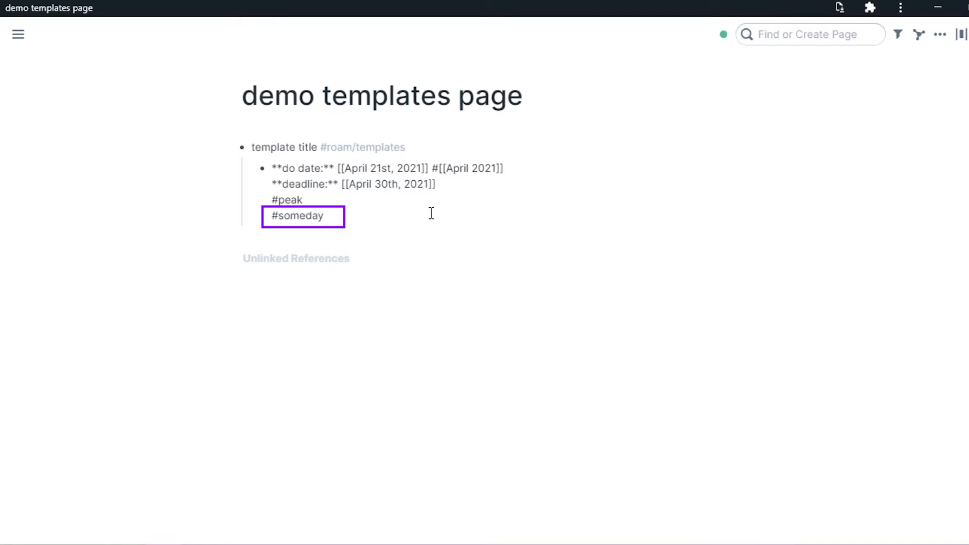
Step: Delete the do date, deadline and #peak lines from the nested block, keeping only the #someday tag
{"action": "left_click_drag", "start_coordinate": [439, 184], "coordinate": [277, 165]}
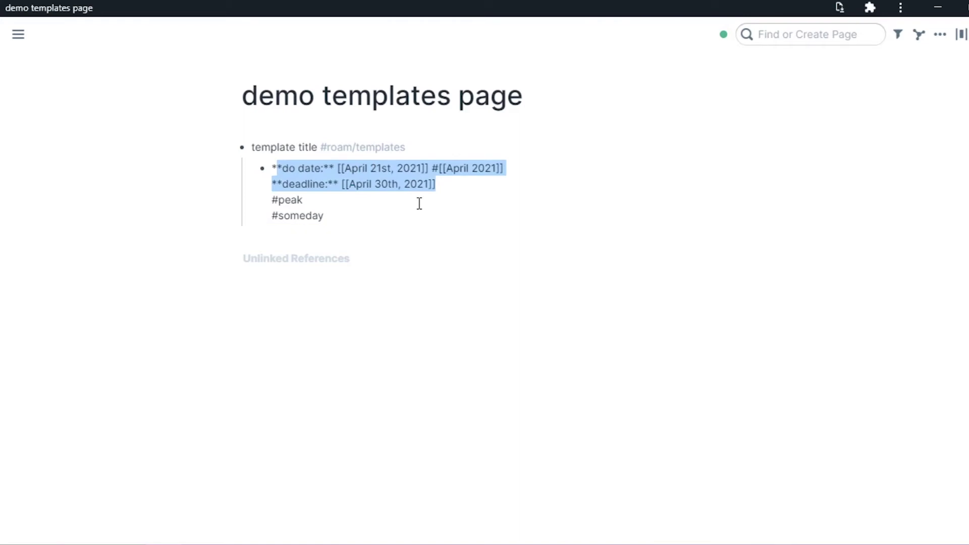
{"action": "key", "text": "BackSpace"}
{"action": "left_click", "coordinate": [358, 201]}
{"action": "double_click", "coordinate": [288, 185]}
{"action": "key", "text": "BackSpace"}
{"action": "key", "text": "BackSpace"}
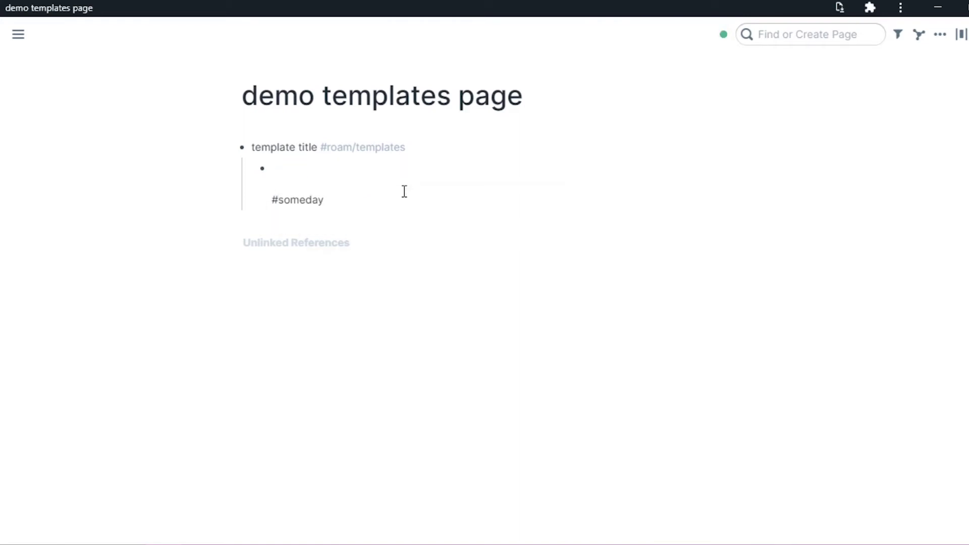
{"action": "key", "text": "BackSpace"}
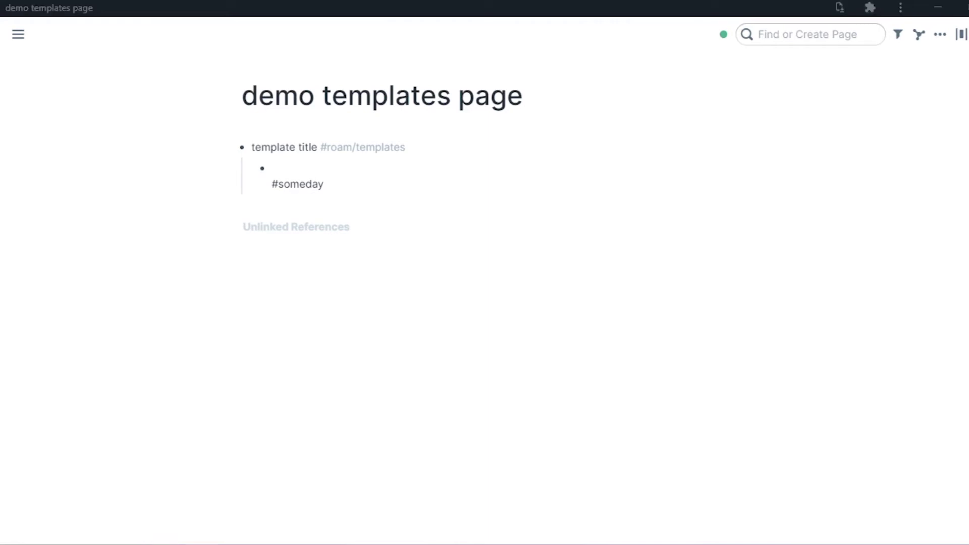
Step: Replace the #someday tag in the nested block with #[[Waiting On]]
{"action": "double_click", "coordinate": [321, 184]}
{"action": "type", "text": "[[w"}
{"action": "type", "text": "aiting on"}
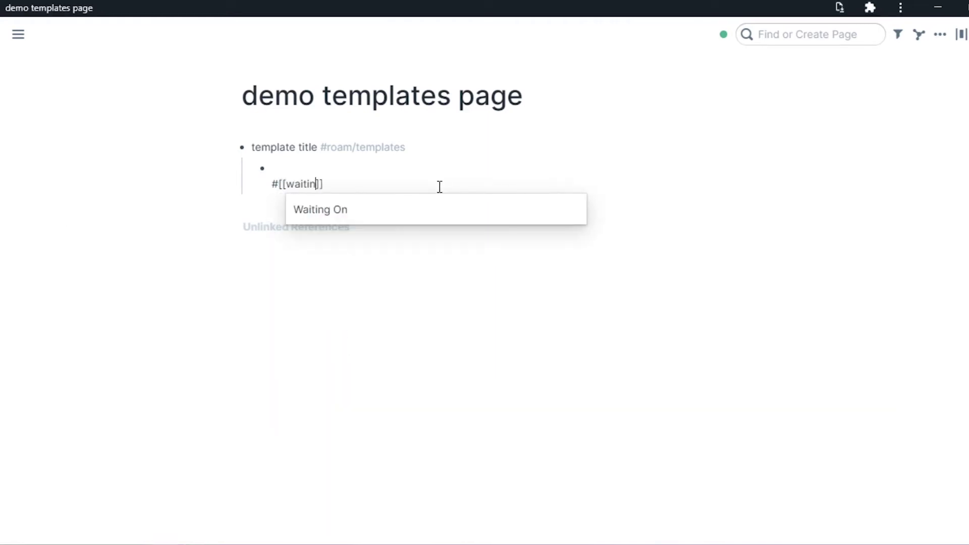
{"action": "key", "text": "Return"}
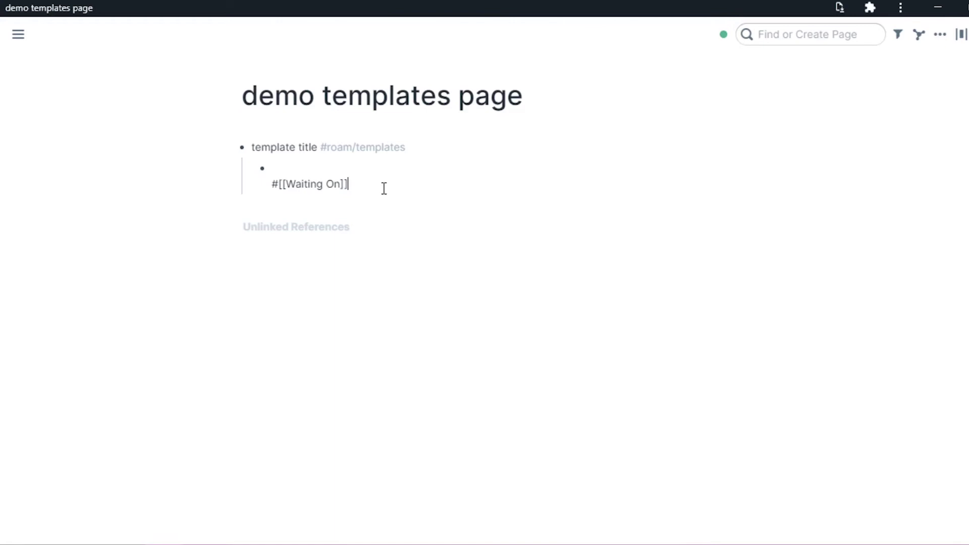
Step: Clear the Waiting On tag from the nested block and enter a #next tag on a new line instead
{"action": "key", "text": "ctrl+a"}
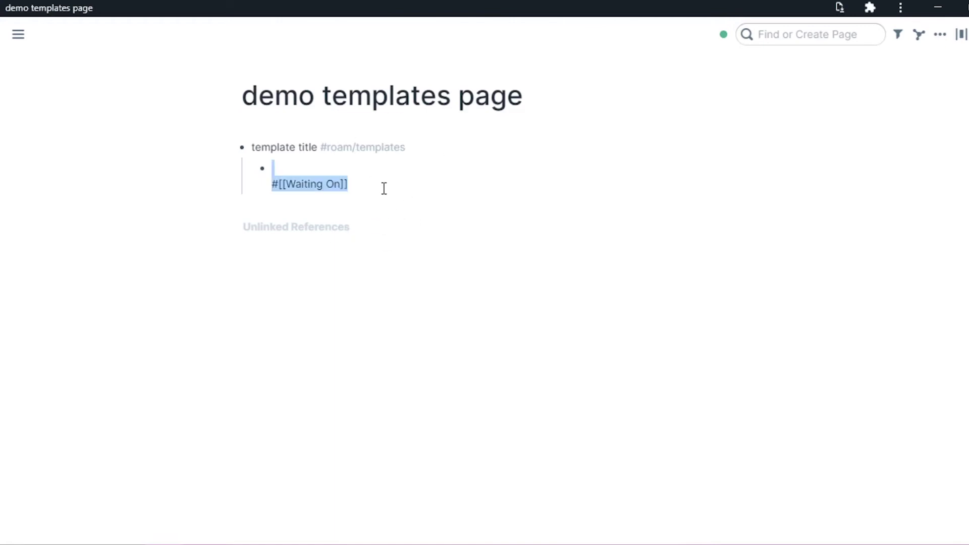
{"action": "key", "text": "BackSpace"}
{"action": "key", "text": "shift+Return"}
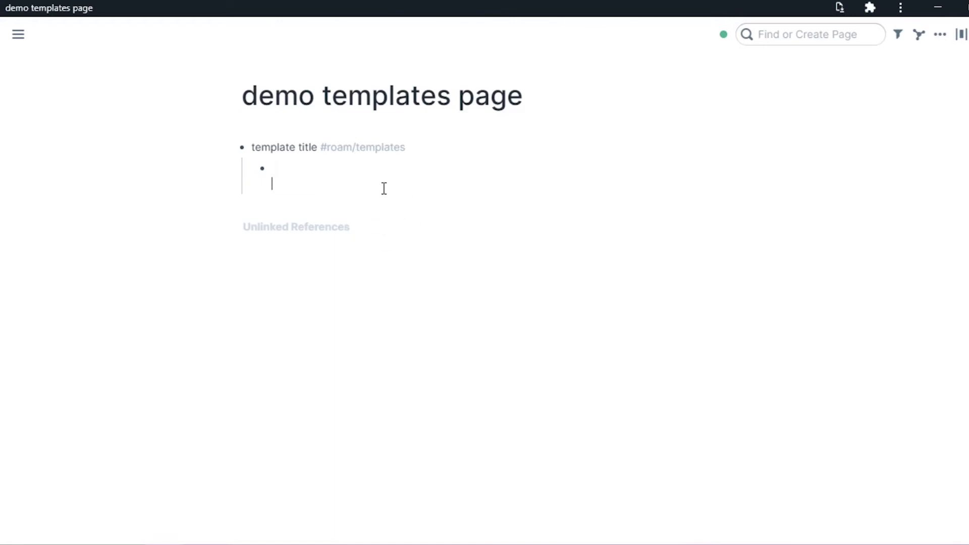
{"action": "type", "text": "#next"}
{"action": "key", "text": "Return"}
Step: Insert the recurrent task template as the content of the nested block under the template title
{"action": "type", "text": ";;recur"}
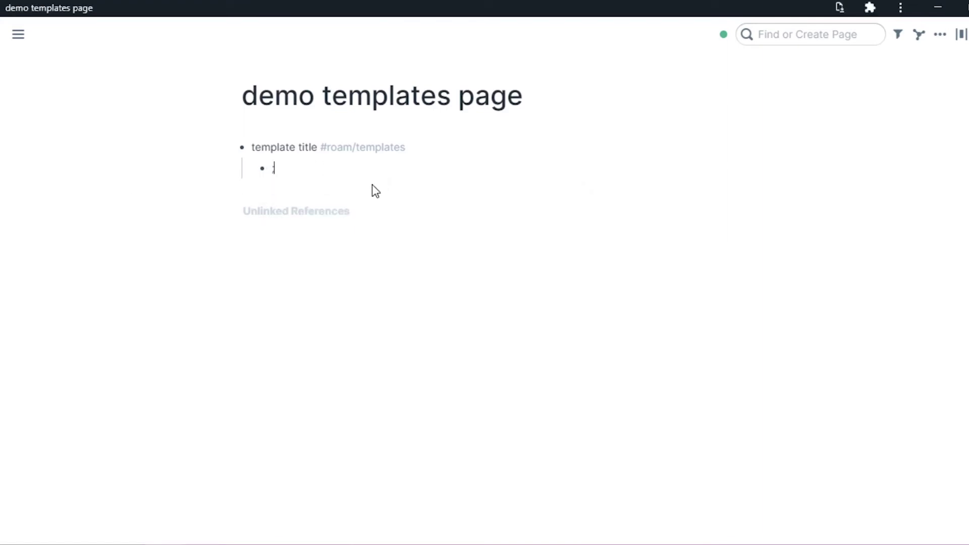
{"action": "key", "text": "Return"}
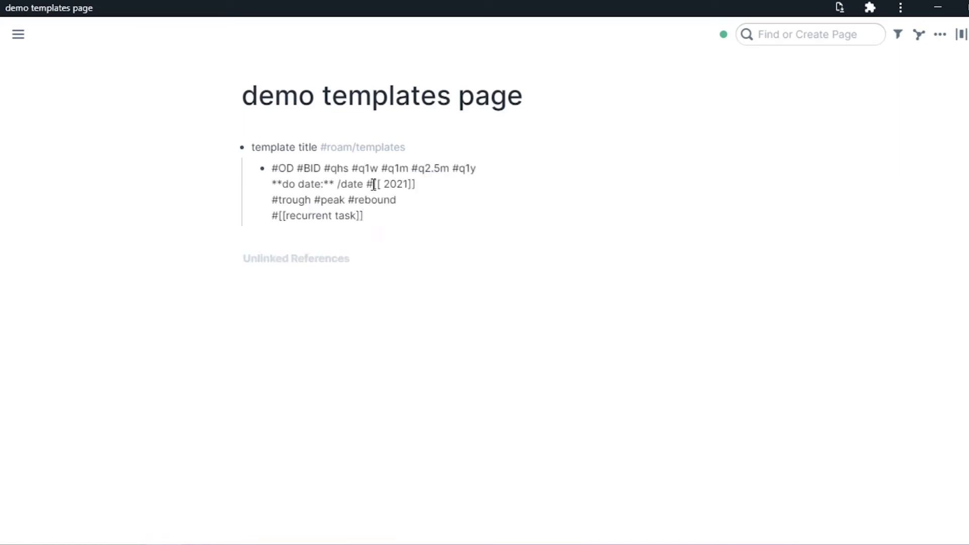
{"action": "left_click", "coordinate": [524, 247]}
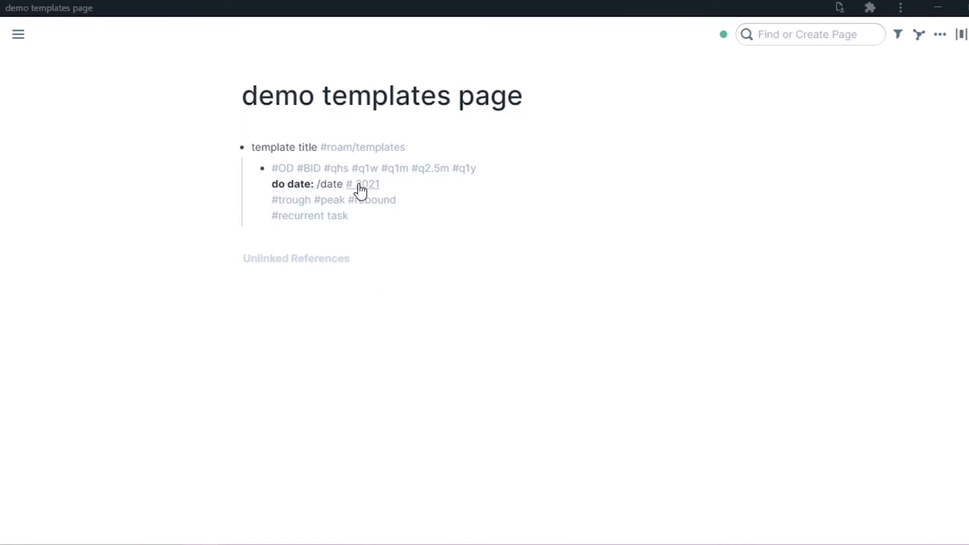
Step: Find and open the TODO page, and go to the filter of its linked references
{"action": "left_click", "coordinate": [828, 37]}
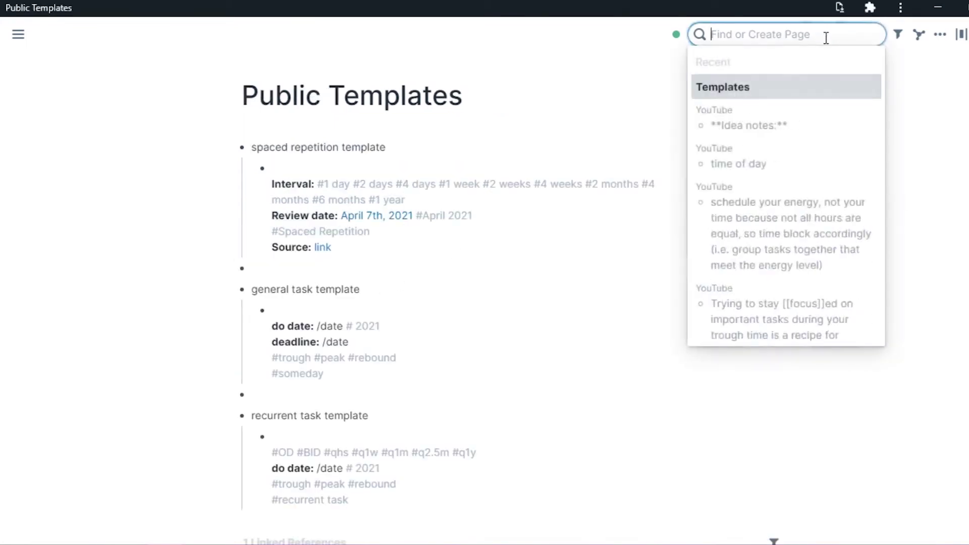
{"action": "type", "text": "todo"}
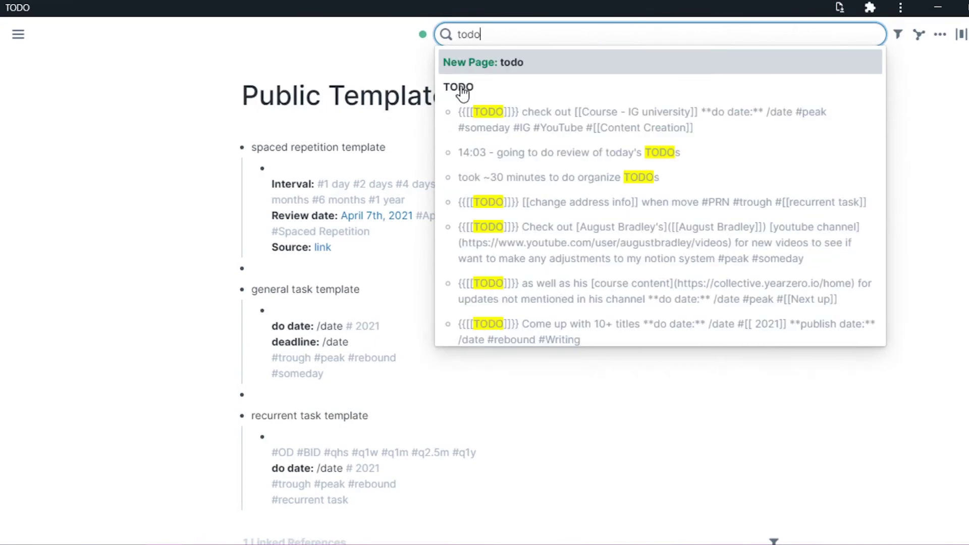
{"action": "left_click", "coordinate": [460, 86]}
{"action": "scroll", "coordinate": [764, 156], "scroll_direction": "down", "scroll_amount": 7}
{"action": "scroll", "coordinate": [761, 150], "scroll_direction": "down", "scroll_amount": 5}
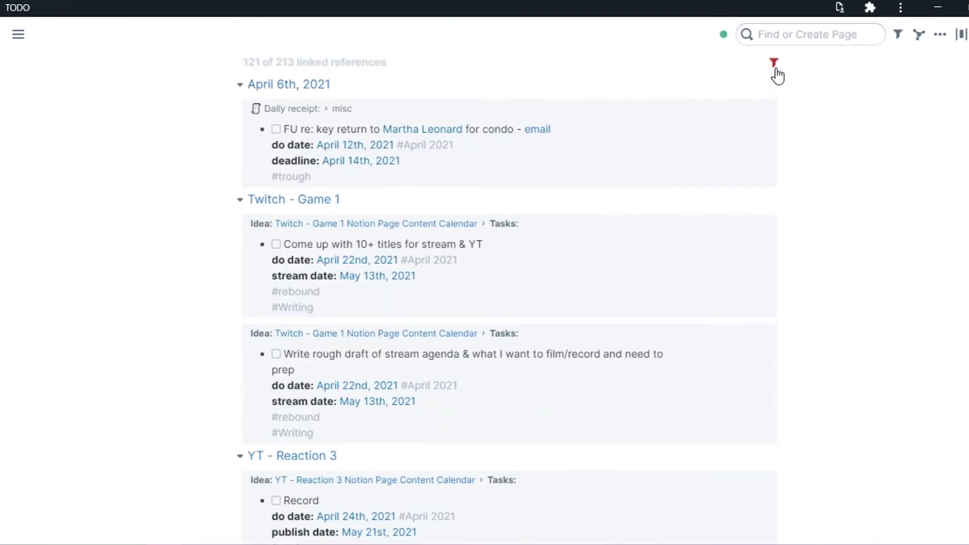
{"action": "left_click", "coordinate": [773, 62]}
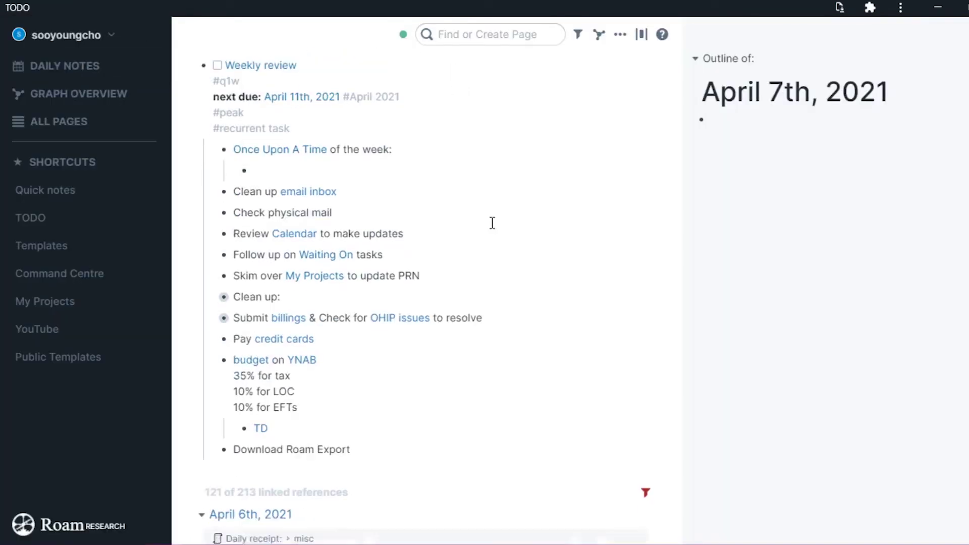
Step: Add a block reference to the YT - Reaction 3 "Edit" task in the April 7th, 2021 outline and check its reference text
{"action": "scroll", "coordinate": [493, 225], "scroll_direction": "down", "scroll_amount": 10}
{"action": "scroll", "coordinate": [517, 276], "scroll_direction": "down", "scroll_amount": 3}
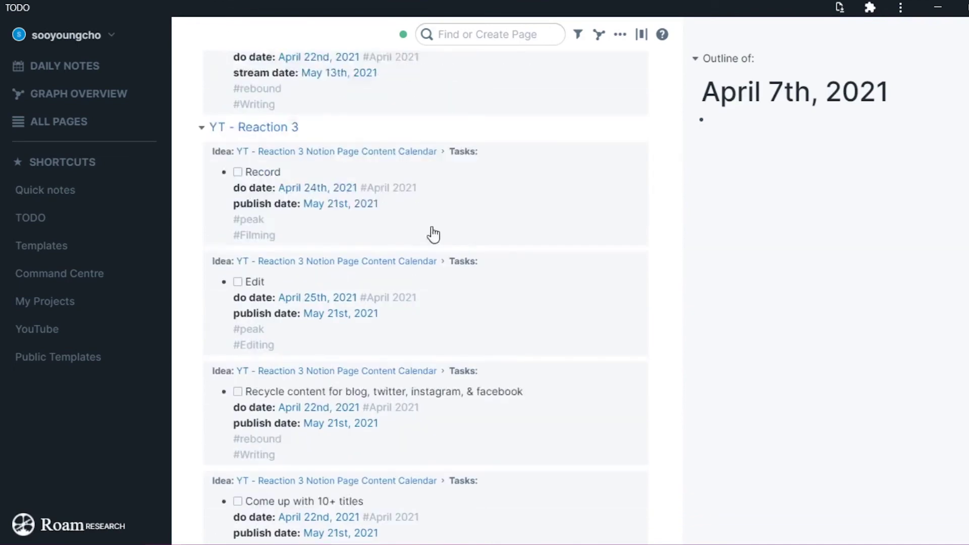
{"action": "left_click_drag", "start_coordinate": [226, 238], "coordinate": [760, 118]}
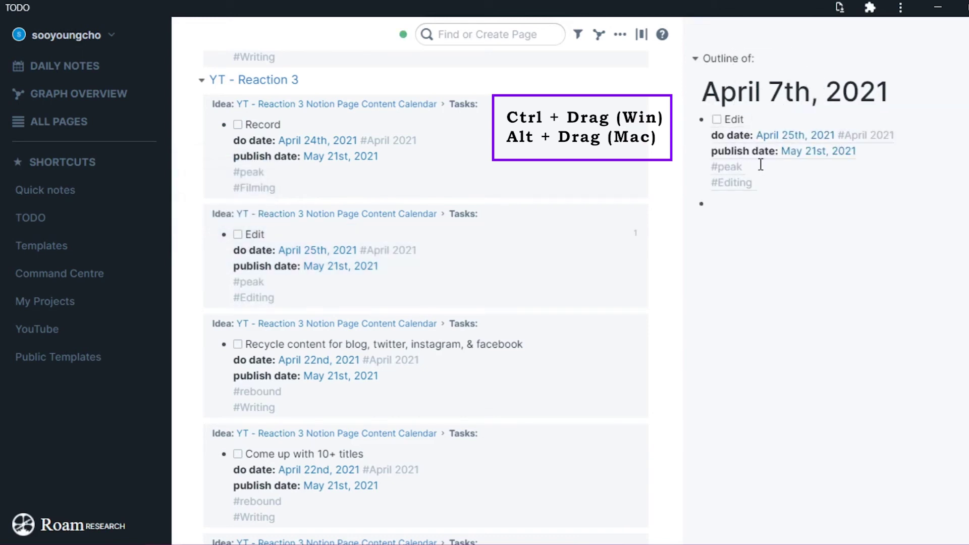
{"action": "left_click", "coordinate": [805, 177]}
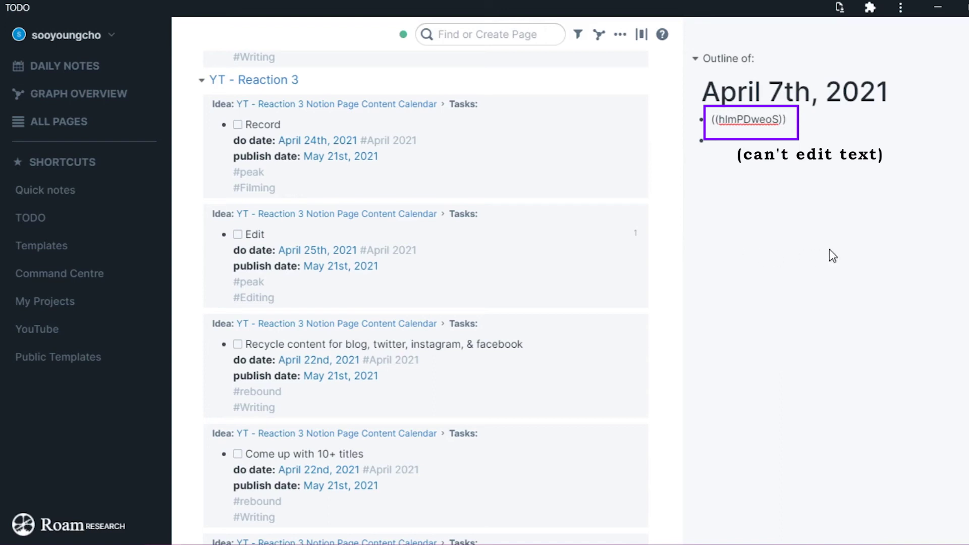
{"action": "left_click", "coordinate": [855, 166]}
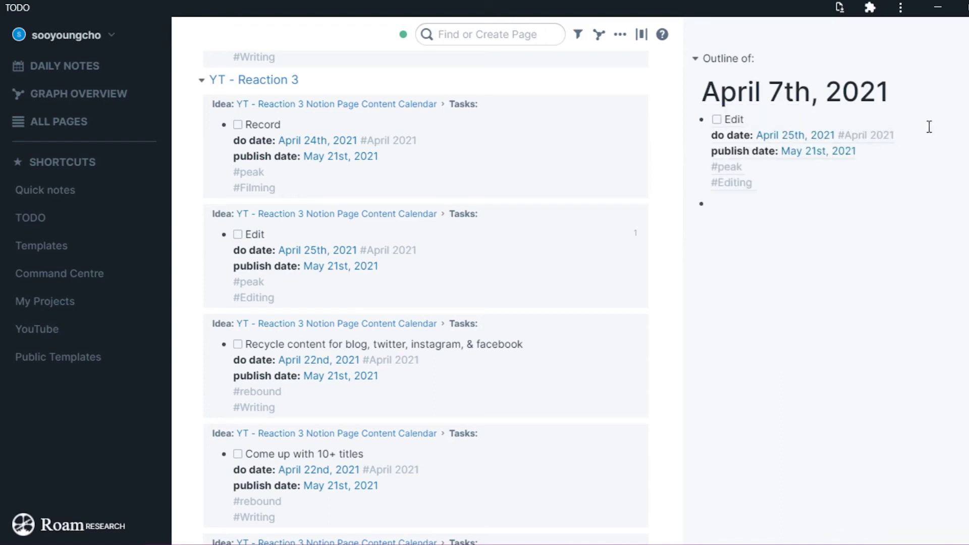
Step: Replace the "Edit" task's block reference in the April 7th, 2021 outline with an embed
{"action": "right_click", "coordinate": [859, 137]}
{"action": "mouse_move", "coordinate": [817, 251]}
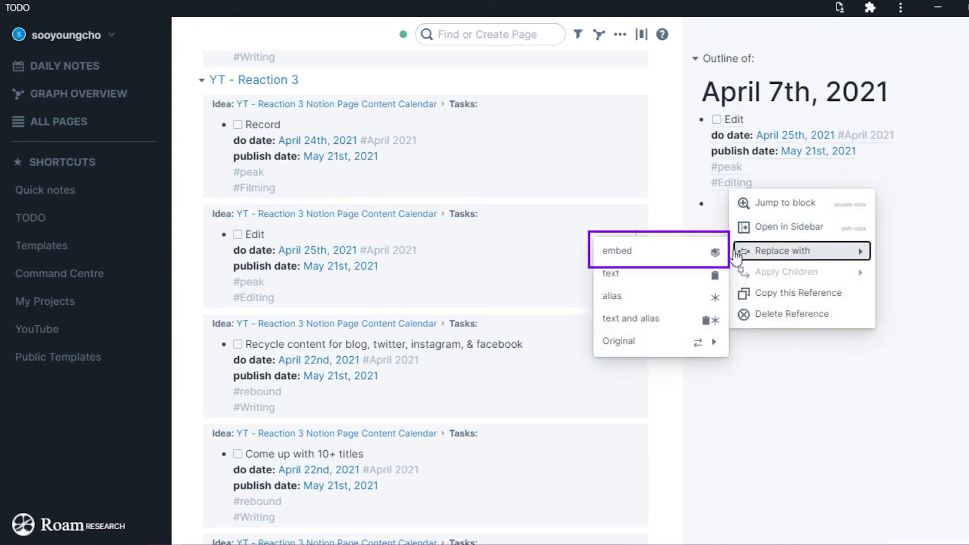
{"action": "left_click", "coordinate": [696, 253]}
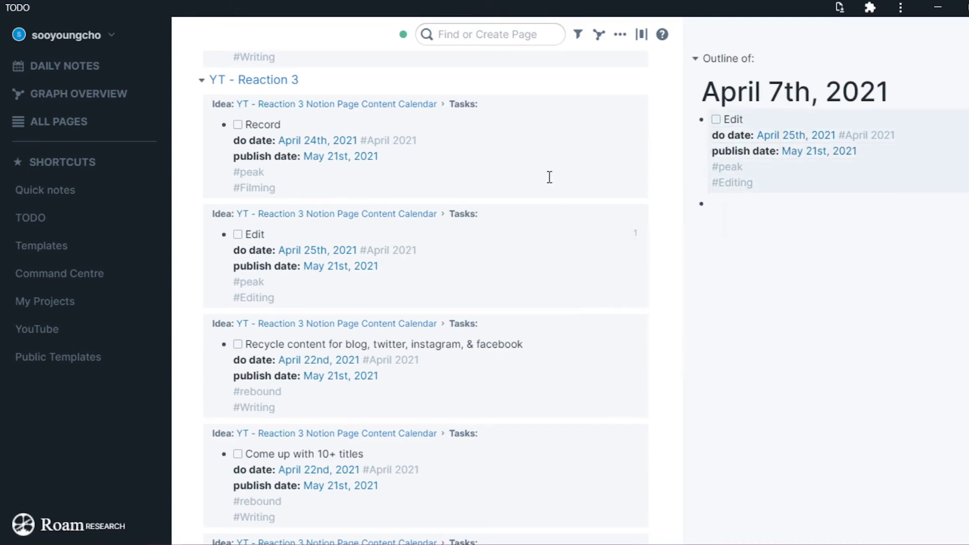
Step: Add the line "look I can edit" below #Editing in the embedded "Edit" task
{"action": "scroll", "coordinate": [545, 179], "scroll_direction": "down", "scroll_amount": 3}
{"action": "left_click", "coordinate": [789, 183]}
{"action": "key", "text": "shift+Return"}
{"action": "type", "text": "look I can edit"}
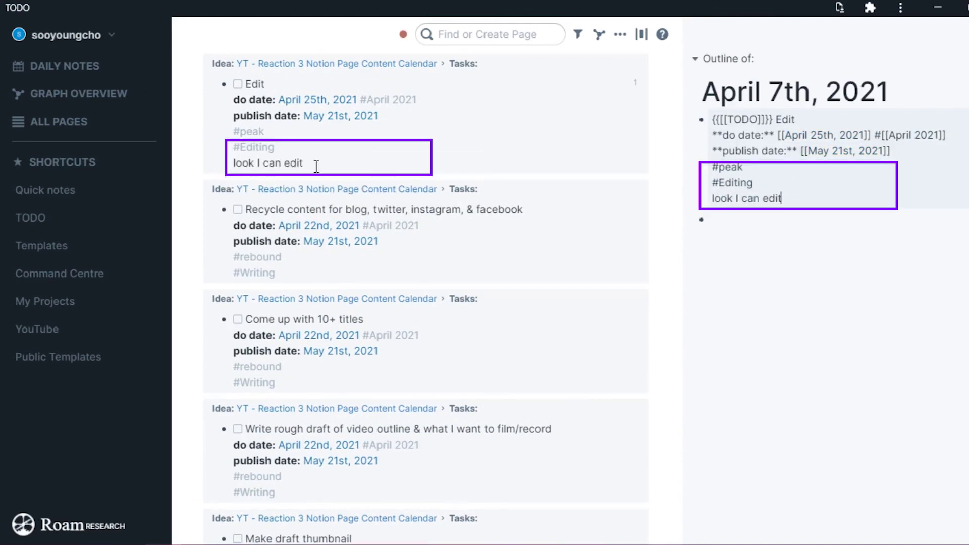
Step: Delete the "look I can edit" line from the embedded "Edit" task
{"action": "double_click", "coordinate": [772, 198]}
{"action": "key", "text": "shift+Home"}
{"action": "key", "text": "BackSpace"}
{"action": "key", "text": "BackSpace"}
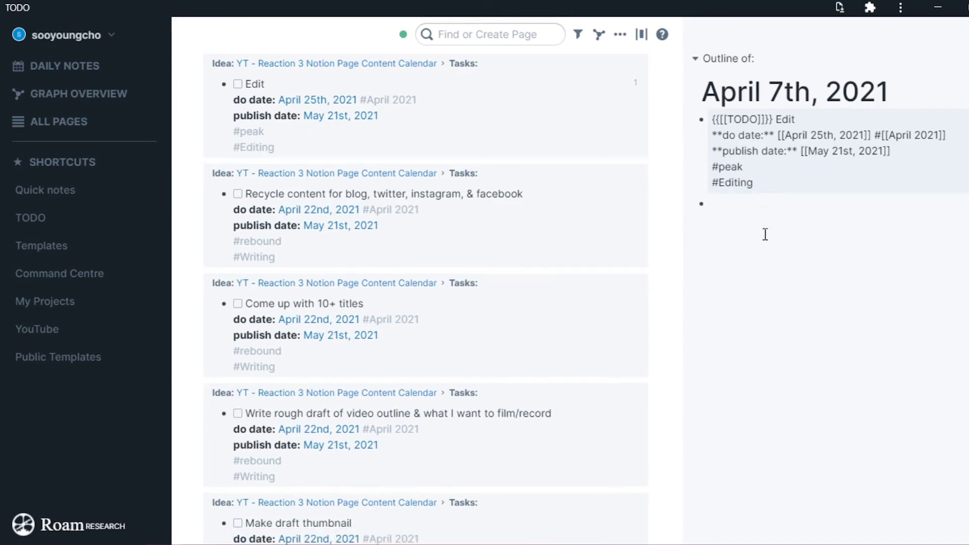